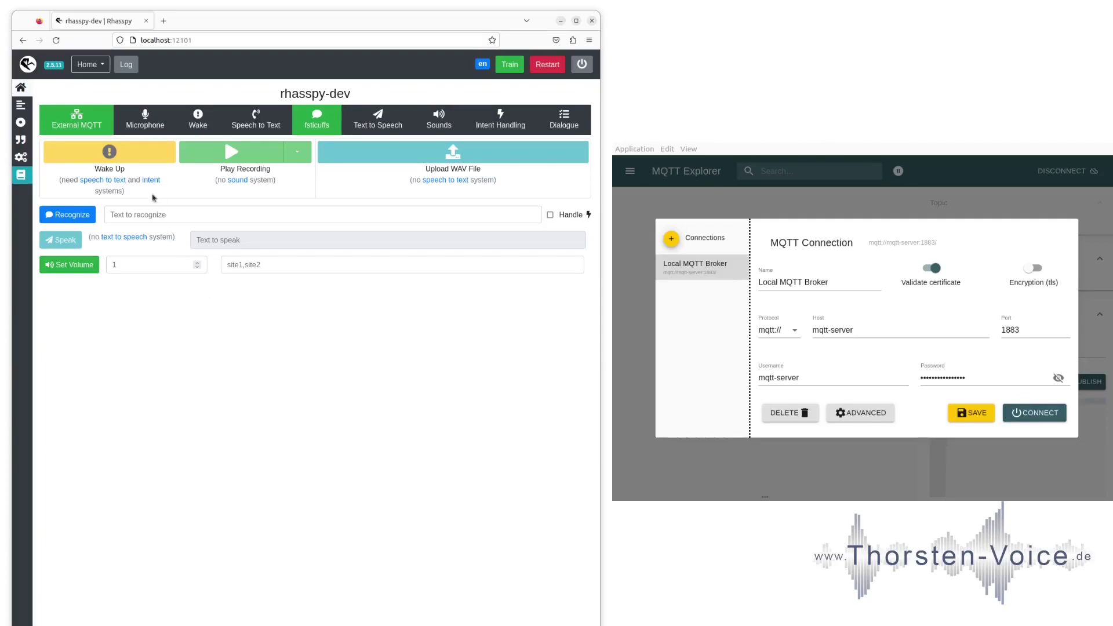
# Look over the MQTT Explorer website, close it, and connect the MQTT Explorer app to the saved Local MQTT Broker
pyautogui.click(92, 124)
pyautogui.click(203, 21)
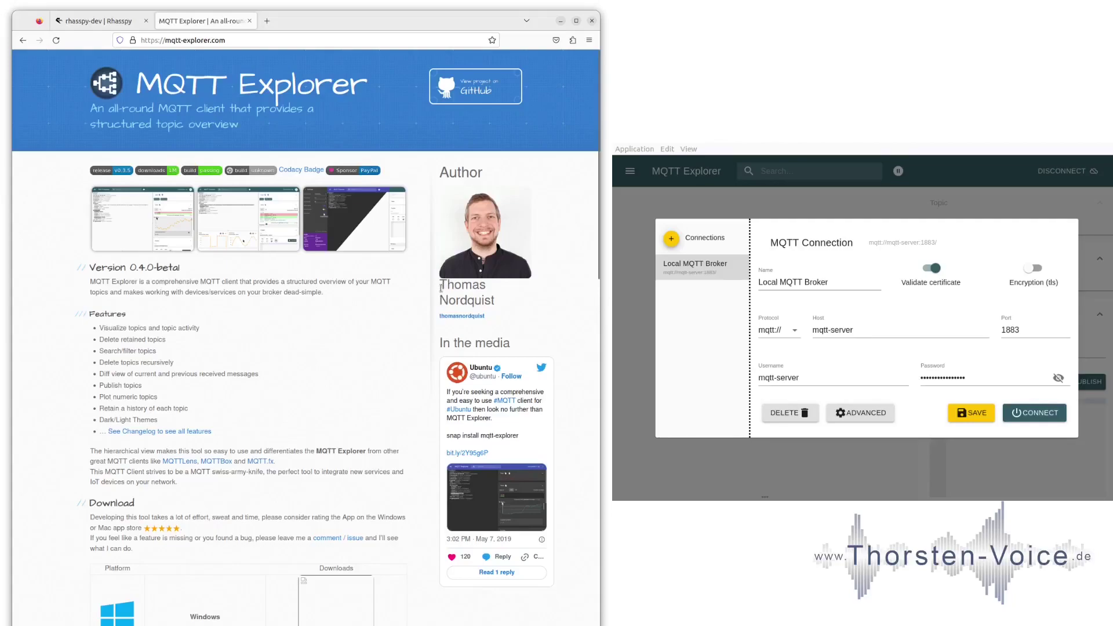
pyautogui.moveTo(440, 284); pyautogui.dragTo(502, 302)
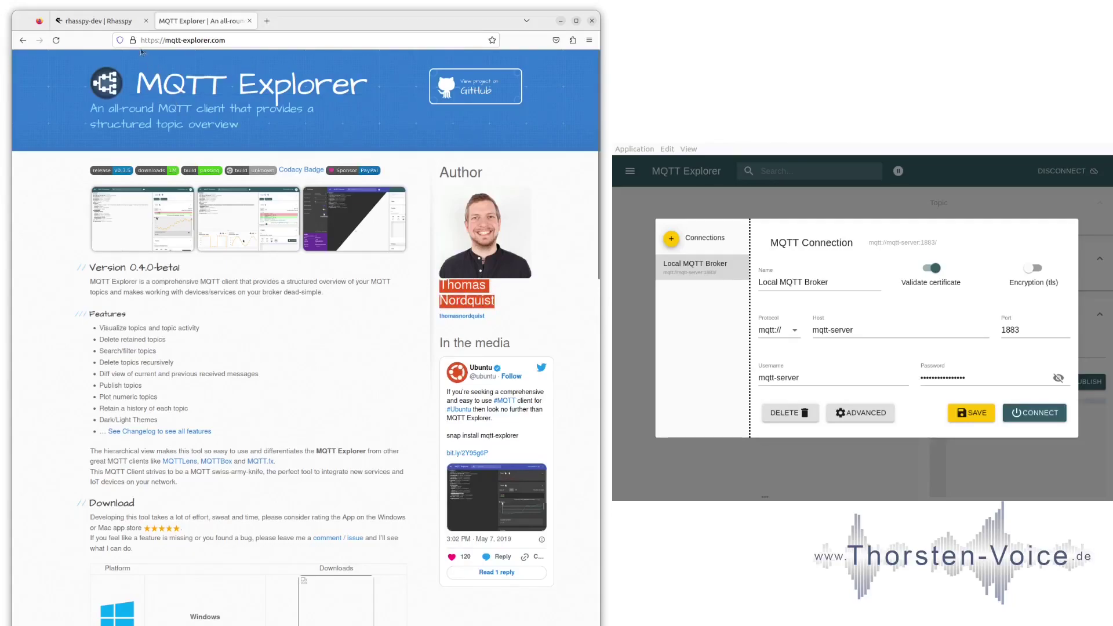
pyautogui.hotkey('ctrl', 'w')
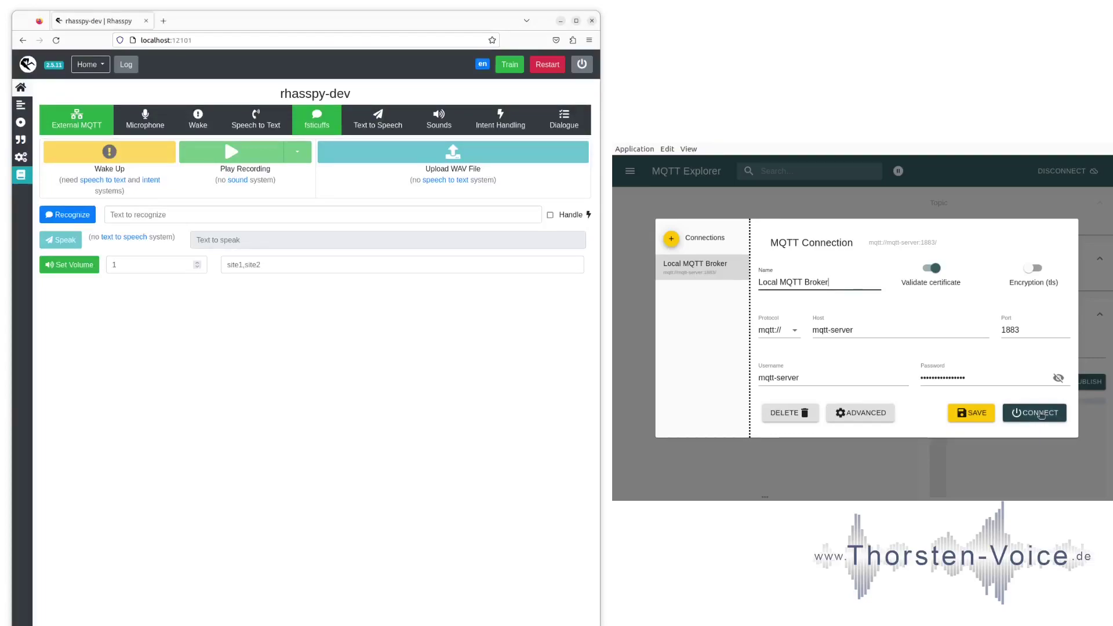
pyautogui.click(1040, 413)
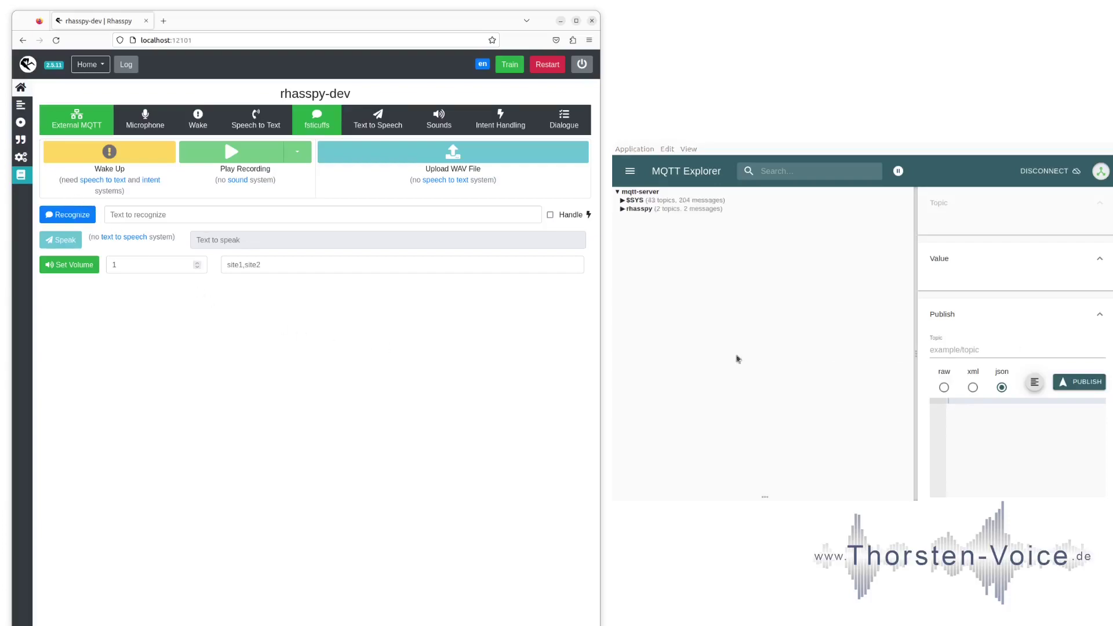
# Add a [CreateFile] intent with the sentence "create file" above [GetTime] in sentences.ini, save it and retrain Rhasspy
pyautogui.click(19, 107)
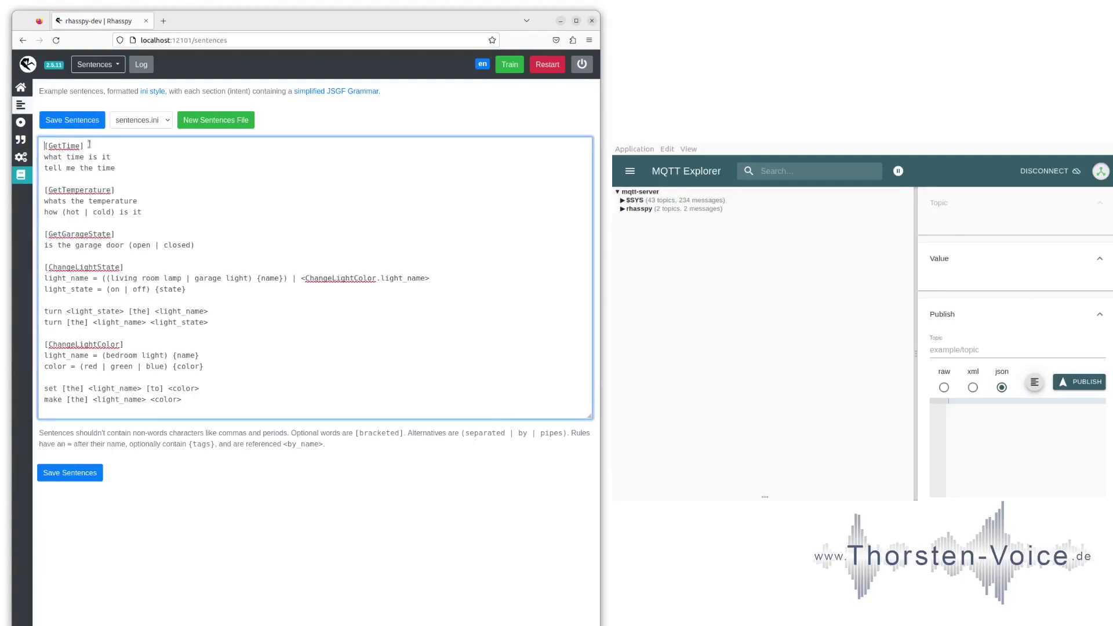
pyautogui.press('Return')
pyautogui.press('Return')
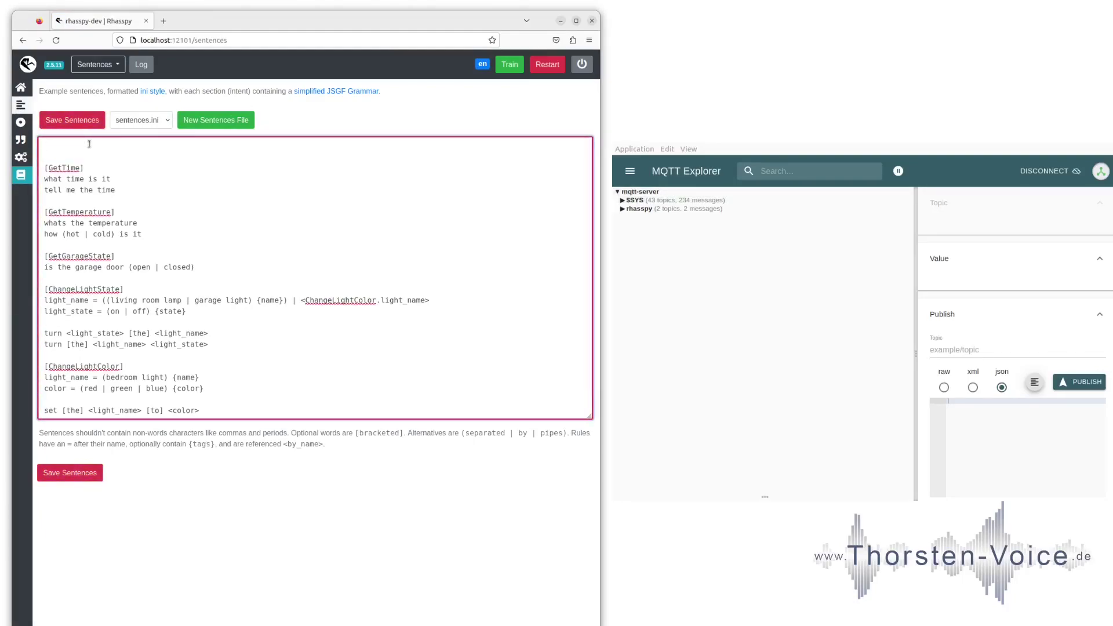
pyautogui.write('[CreateFile]')
pyautogui.press('Return')
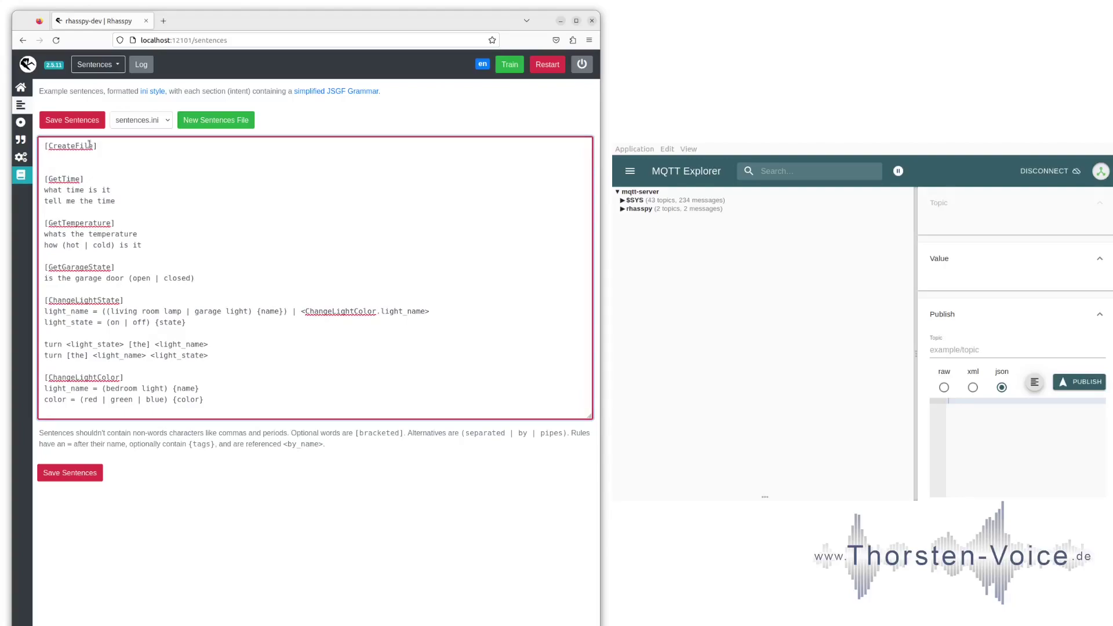
pyautogui.write('create file')
pyautogui.click(79, 125)
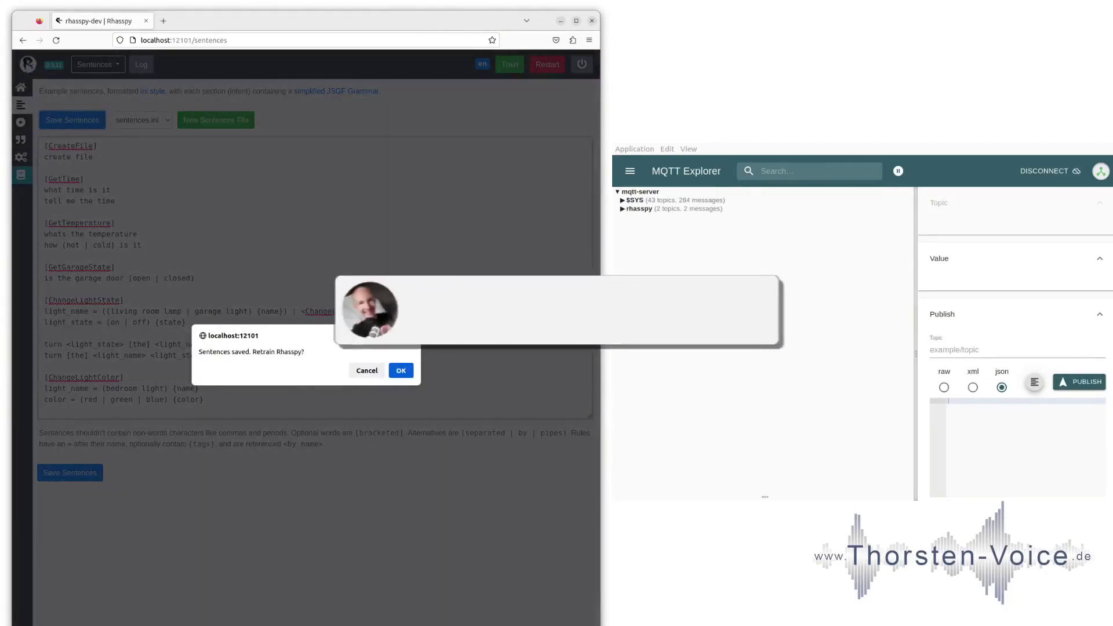
pyautogui.click(401, 371)
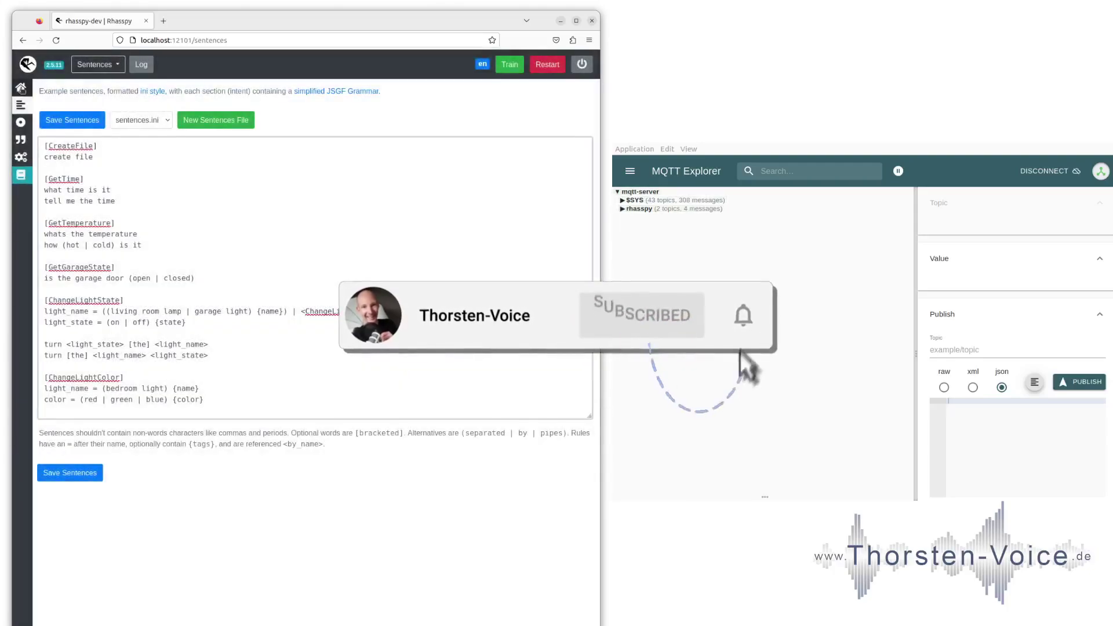
# Run intent recognition on the text "create file" from the Rhasspy home page
pyautogui.click(21, 88)
pyautogui.click(181, 218)
pyautogui.write('create file')
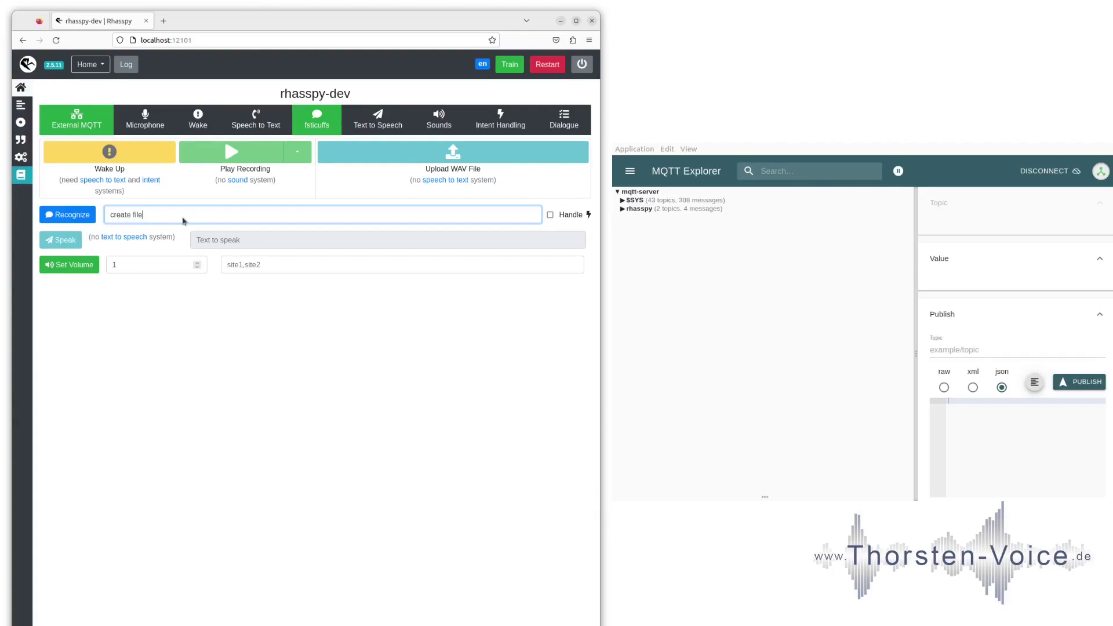
pyautogui.click(76, 215)
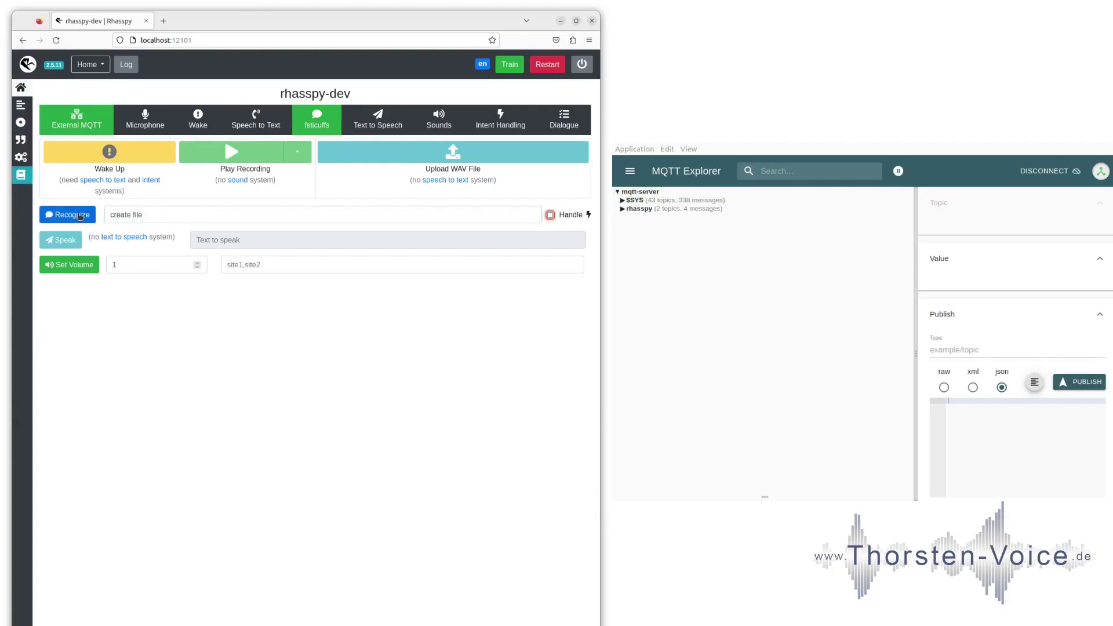
pyautogui.click(79, 215)
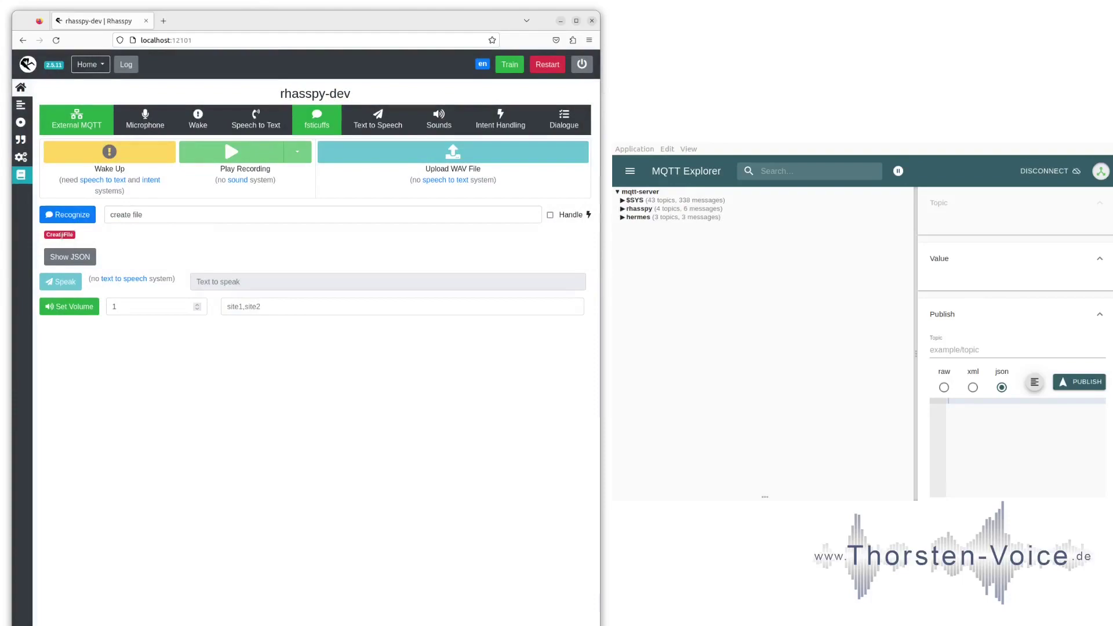
# Inspect the recognized intent and the name entry in its intent JSON, then close the JSON view
pyautogui.doubleClick(60, 235)
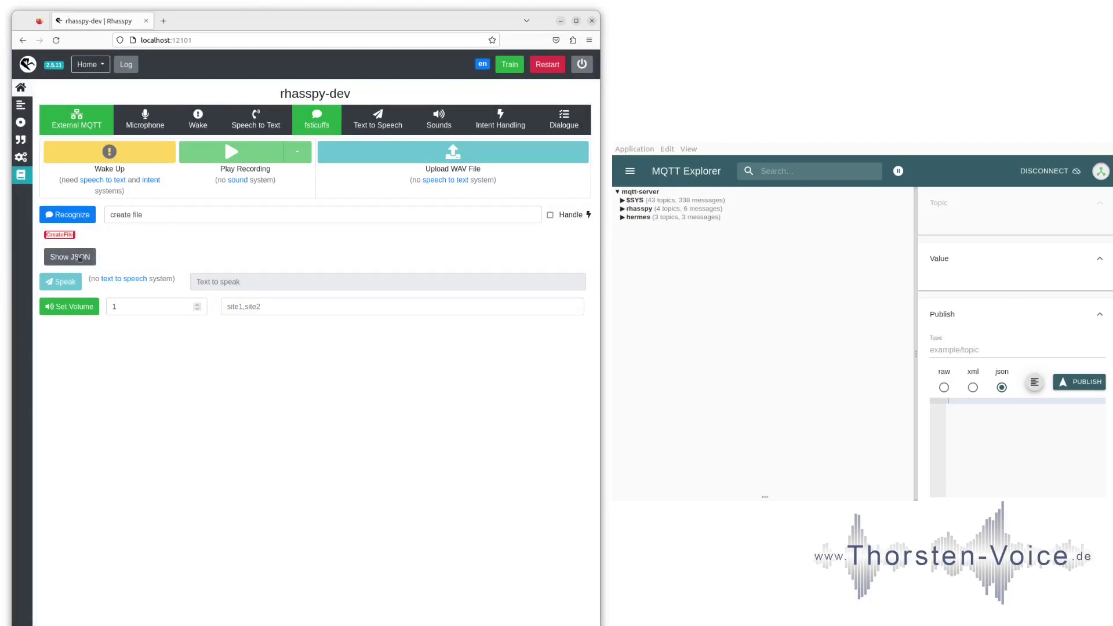
pyautogui.click(79, 258)
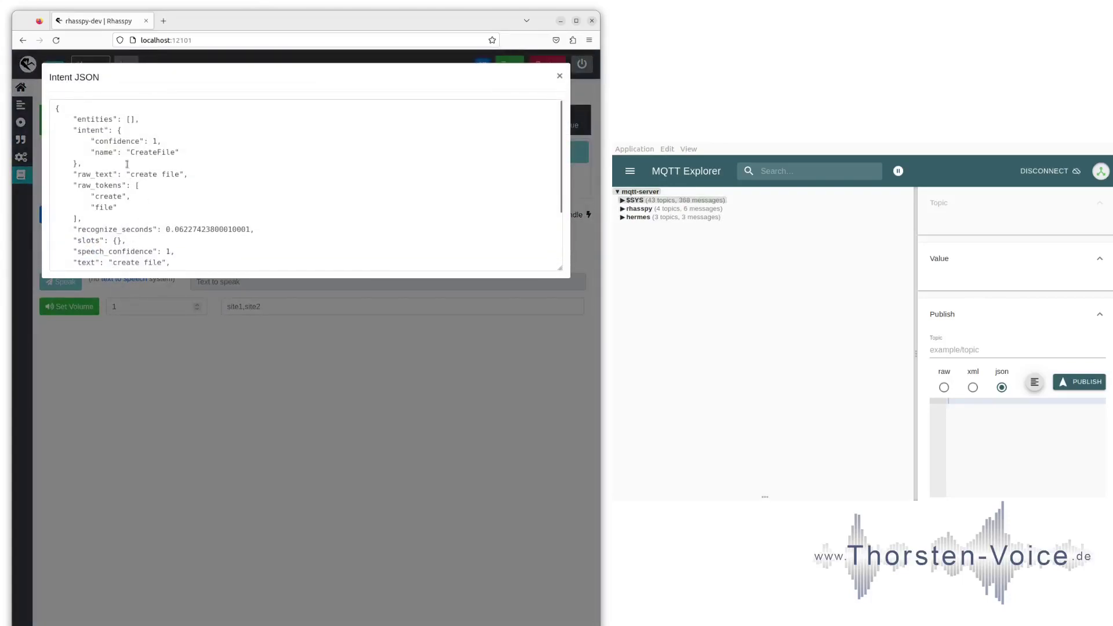
pyautogui.doubleClick(86, 128)
pyautogui.moveTo(97, 152); pyautogui.dragTo(200, 154)
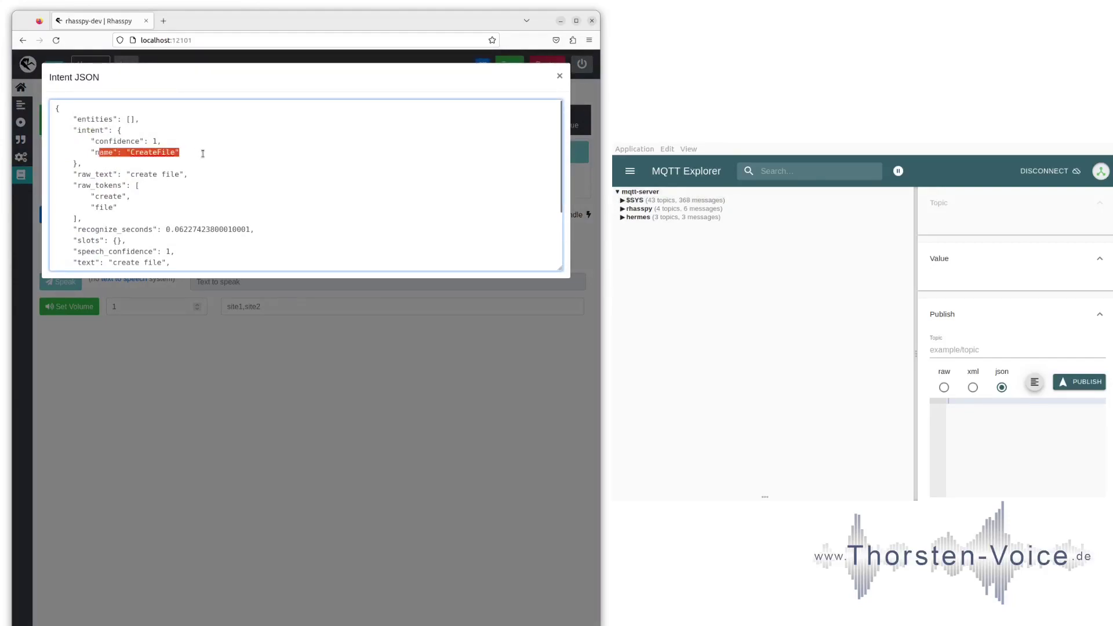
pyautogui.click(197, 157)
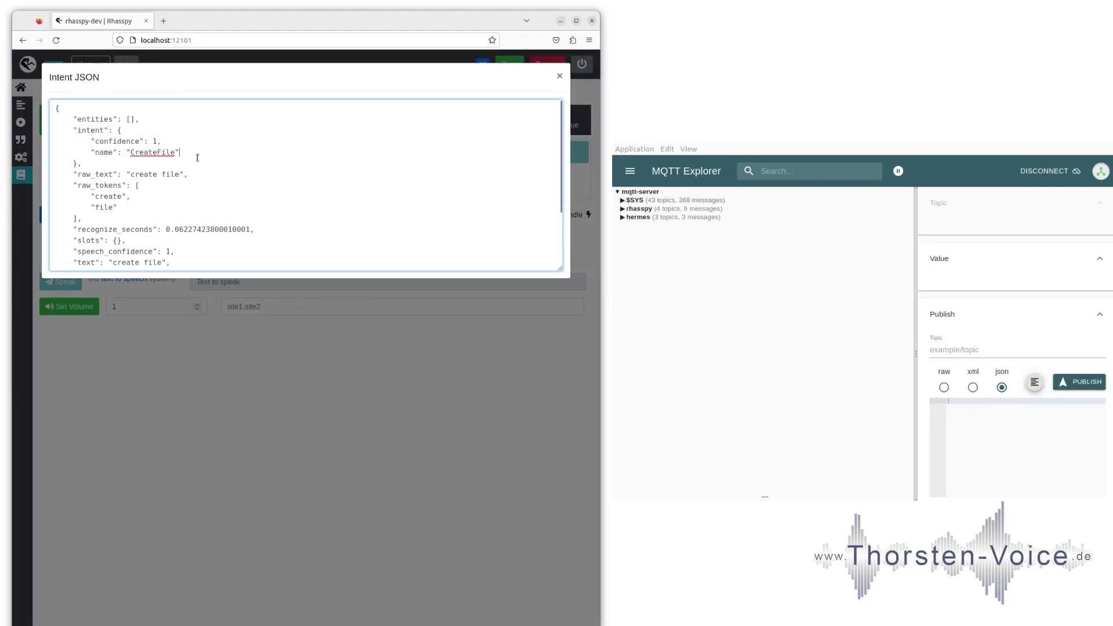
pyautogui.click(560, 77)
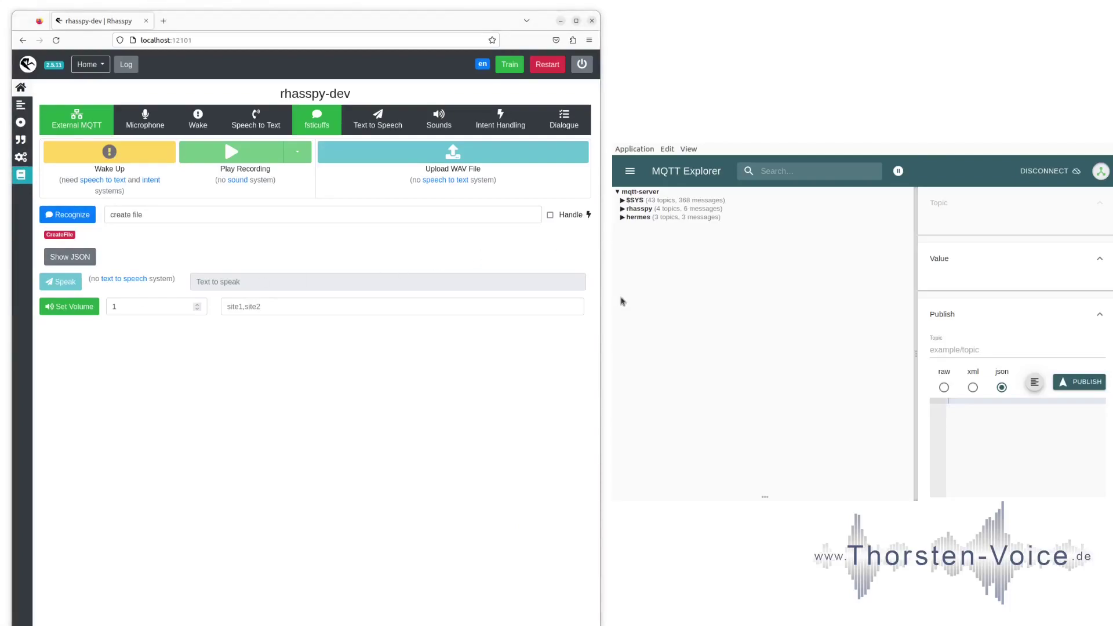
# In MQTT Explorer, expand the rhasspy and hermes topics, including nlu, handle and intent, to examine their messages
pyautogui.click(623, 209)
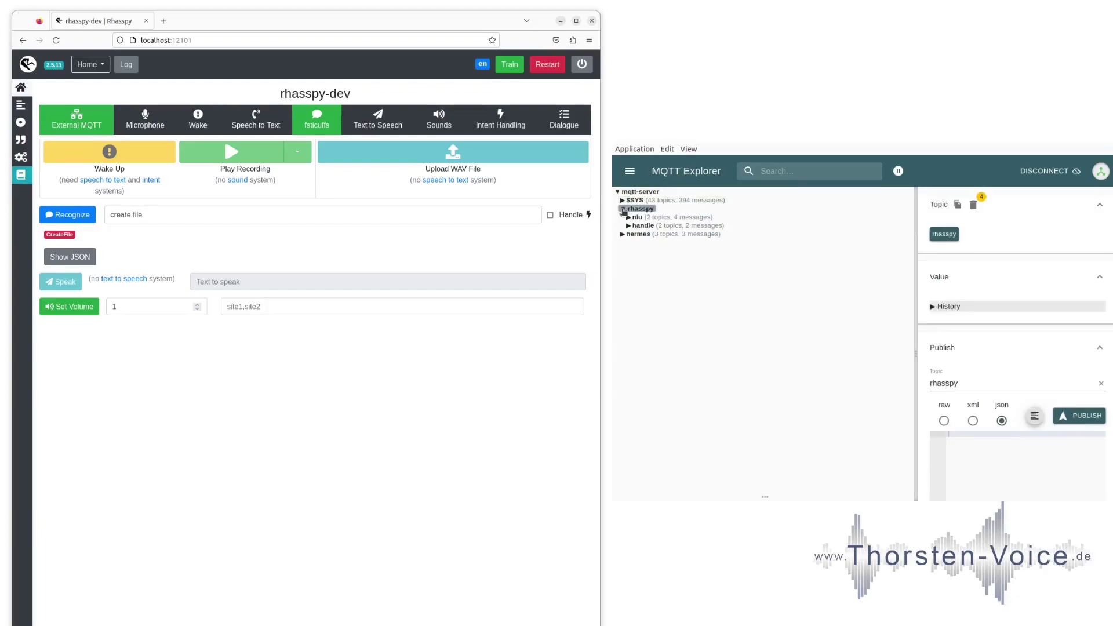
pyautogui.click(628, 218)
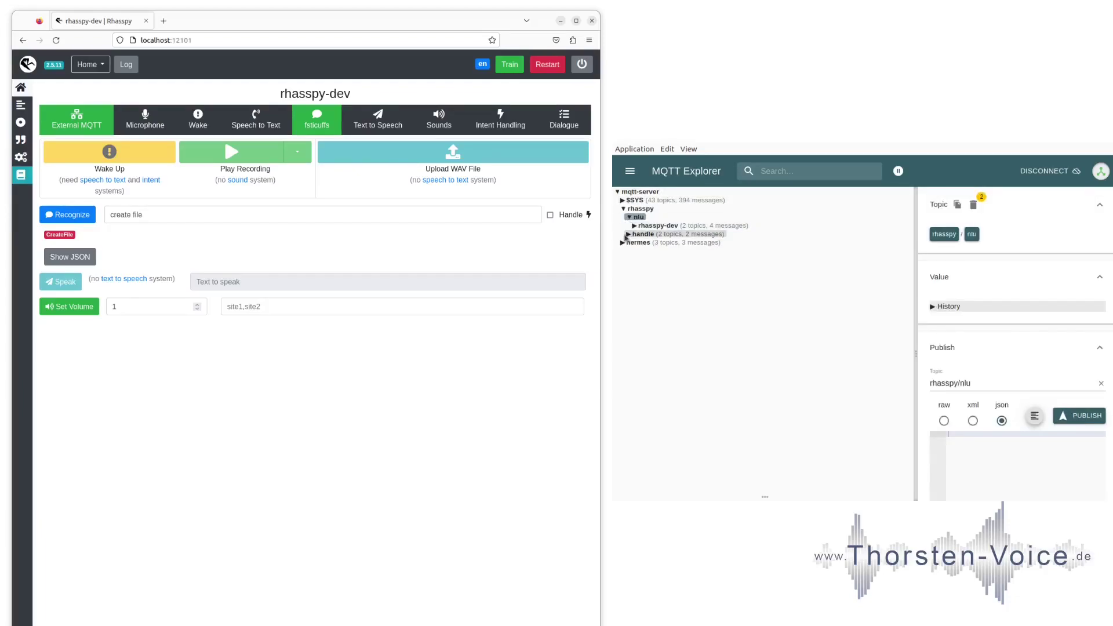
pyautogui.click(629, 234)
pyautogui.click(623, 260)
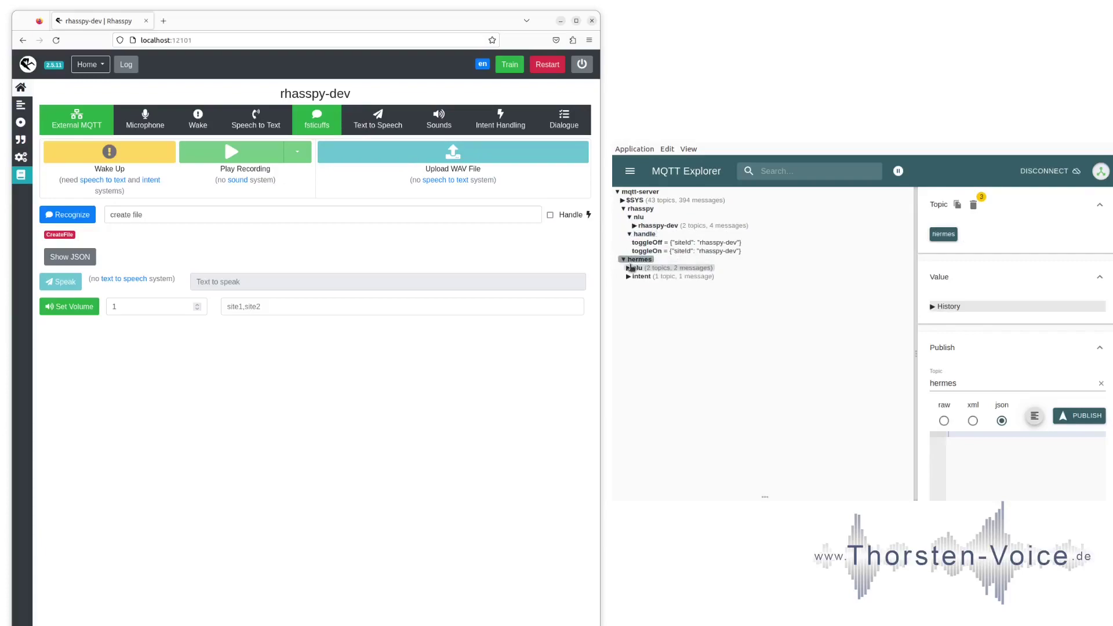
pyautogui.click(630, 269)
pyautogui.click(629, 294)
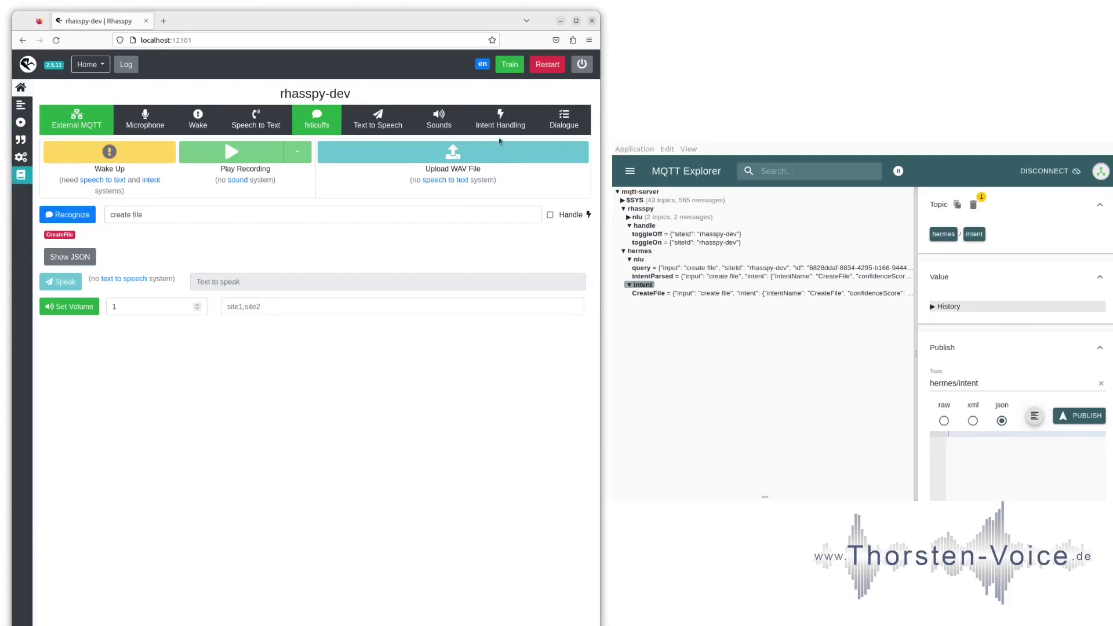
# Switch Rhasspy's intent handling from the settings to Local Command and check its configured program path
pyautogui.click(500, 120)
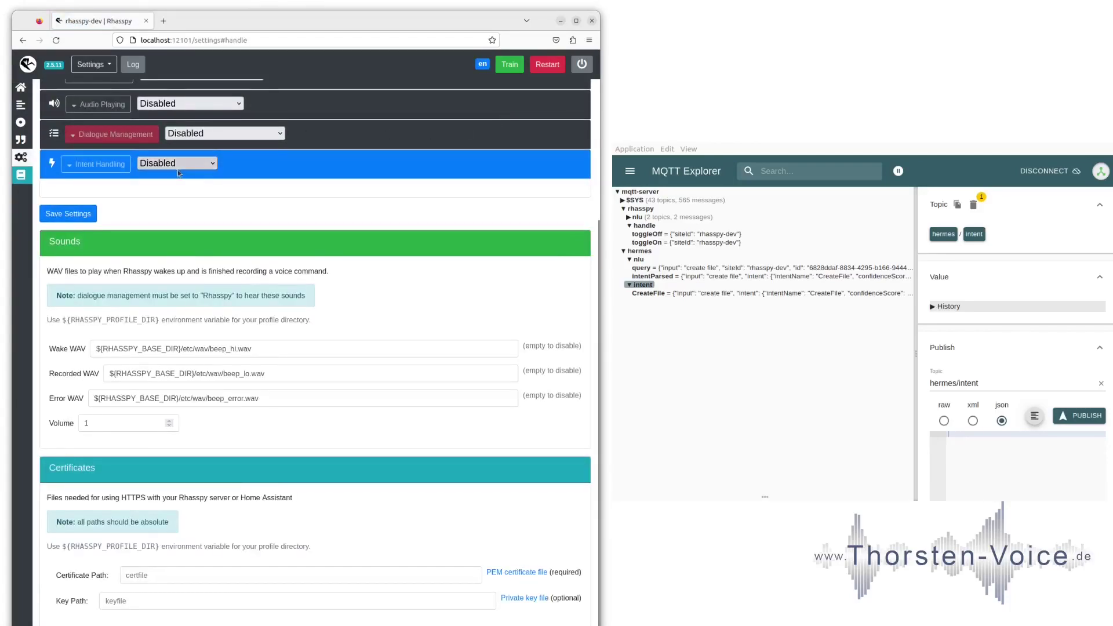
pyautogui.click(178, 163)
pyautogui.click(181, 200)
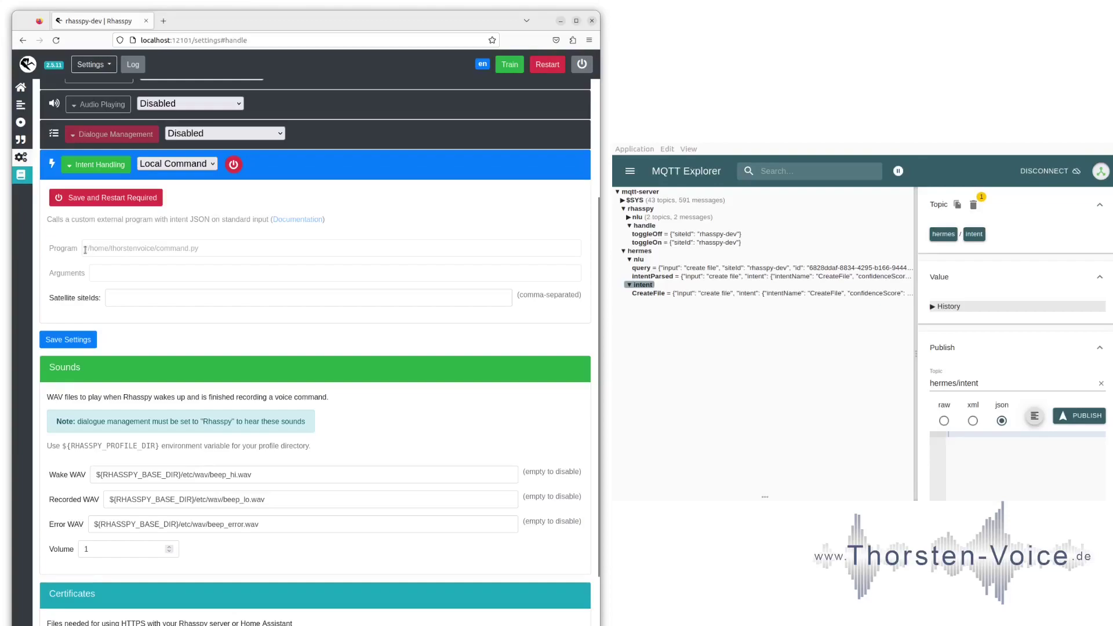
pyautogui.moveTo(89, 249); pyautogui.dragTo(155, 249)
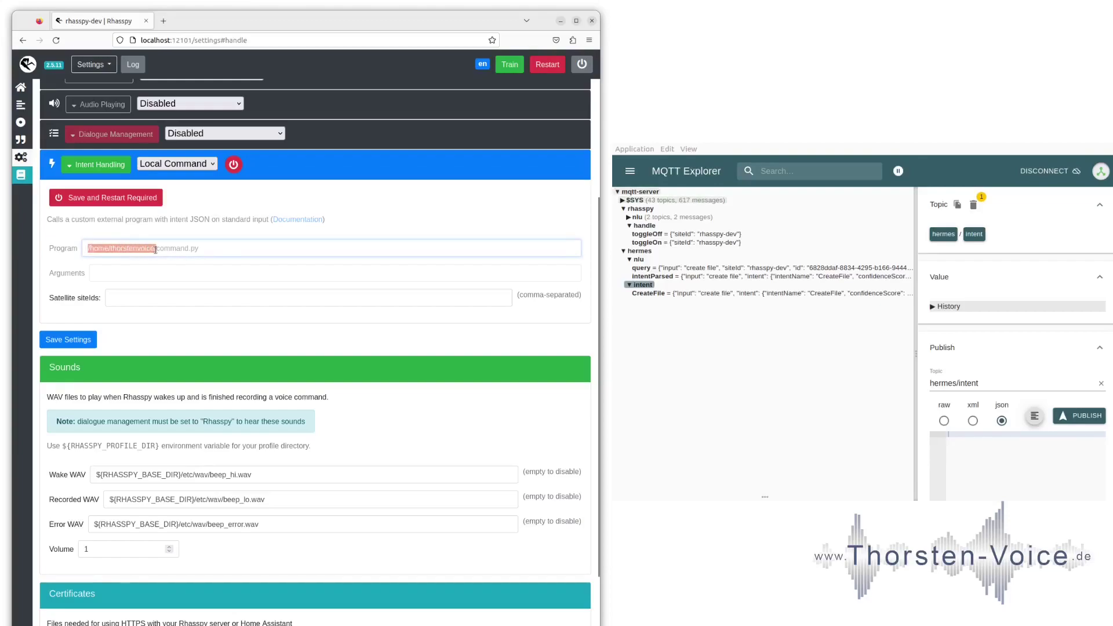
pyautogui.moveTo(155, 250); pyautogui.dragTo(209, 249)
pyautogui.click(214, 253)
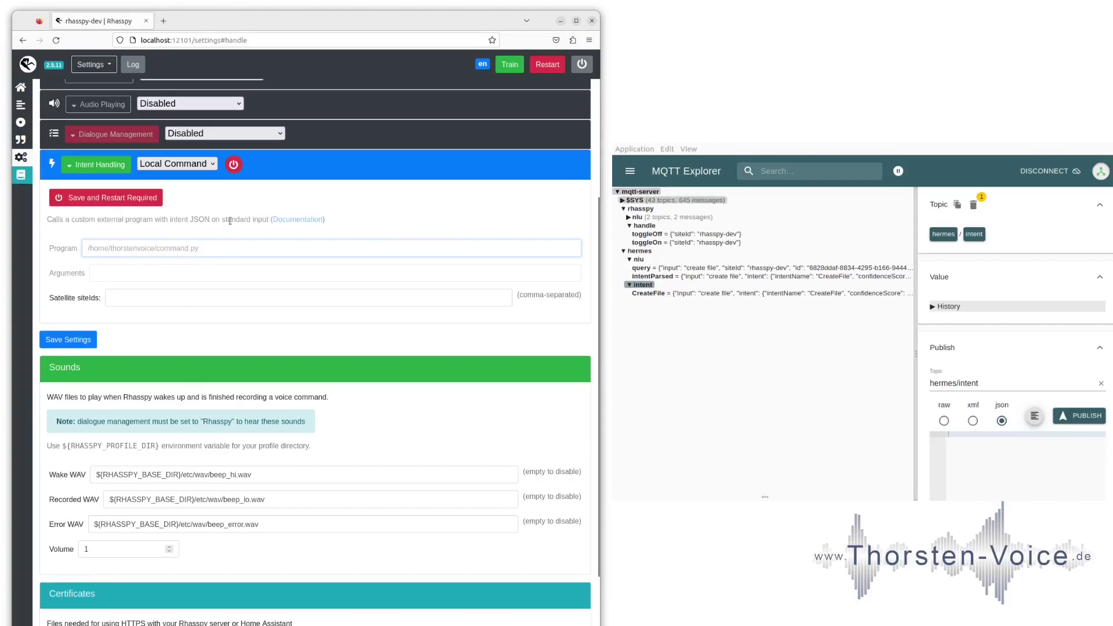
# Open the documentation for the local command handler and read the reference to the example programs
pyautogui.click(297, 220)
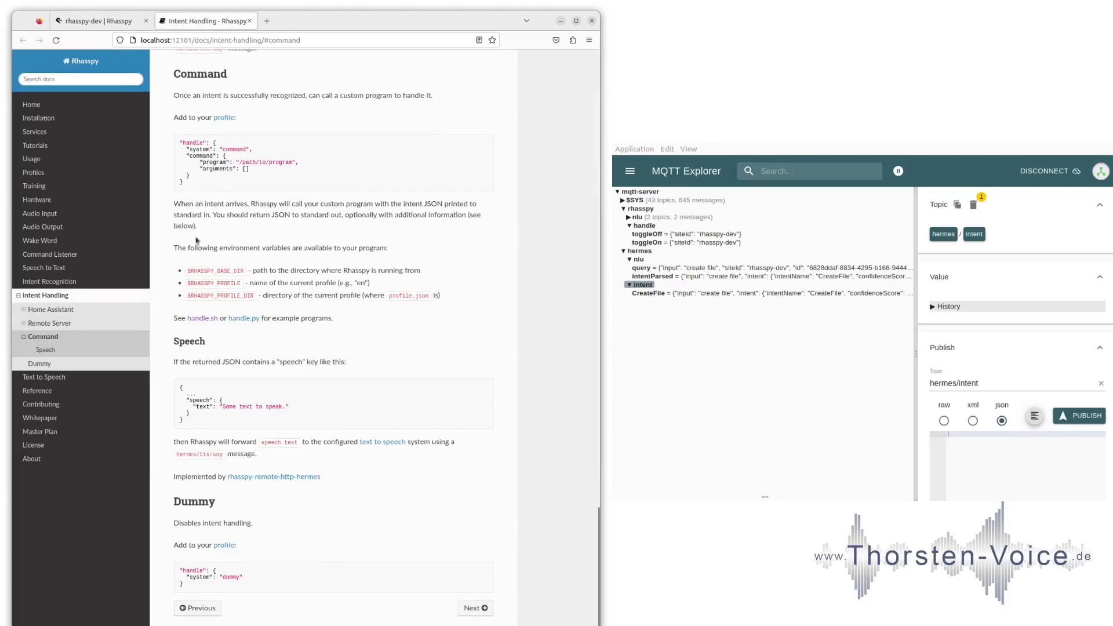
pyautogui.moveTo(176, 318); pyautogui.dragTo(320, 320)
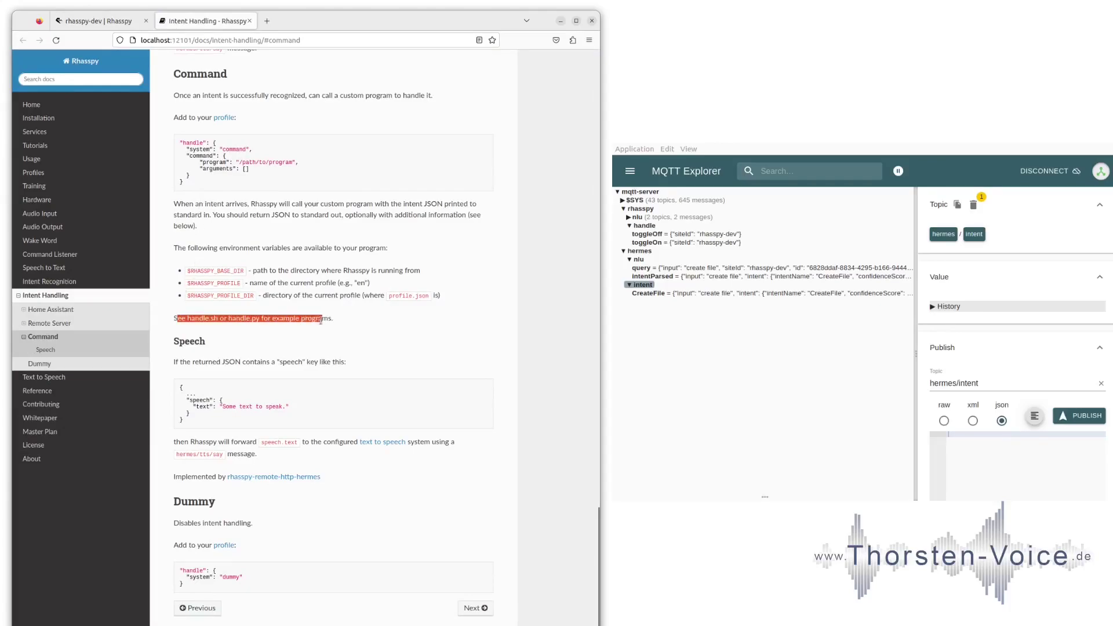
pyautogui.click(329, 320)
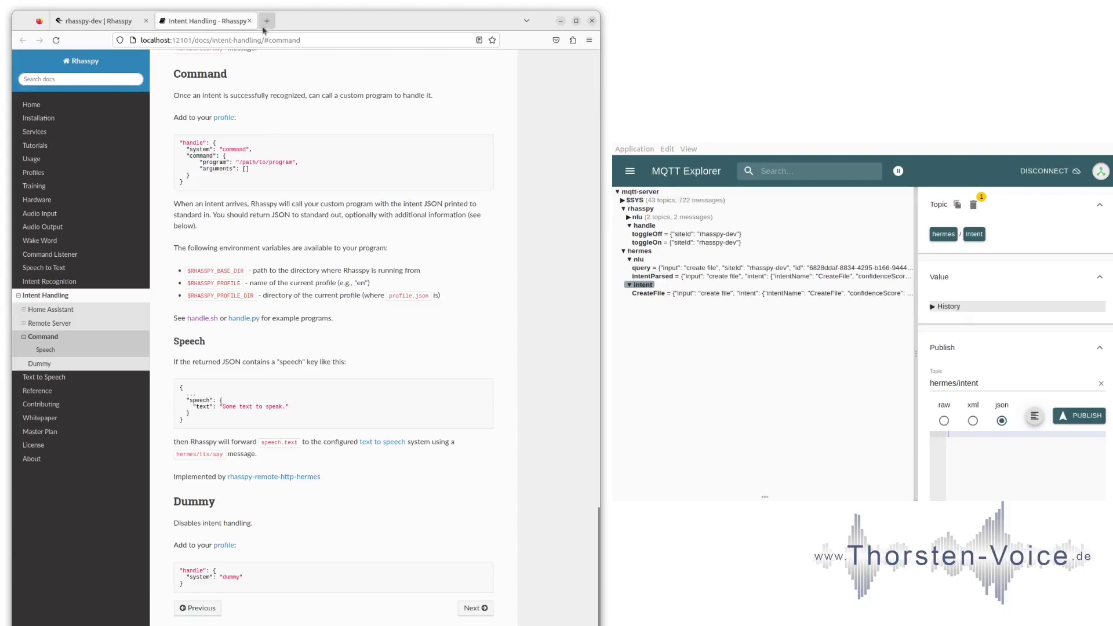
# Close the documentation, save the intent handling settings and restart Rhasspy
pyautogui.click(250, 21)
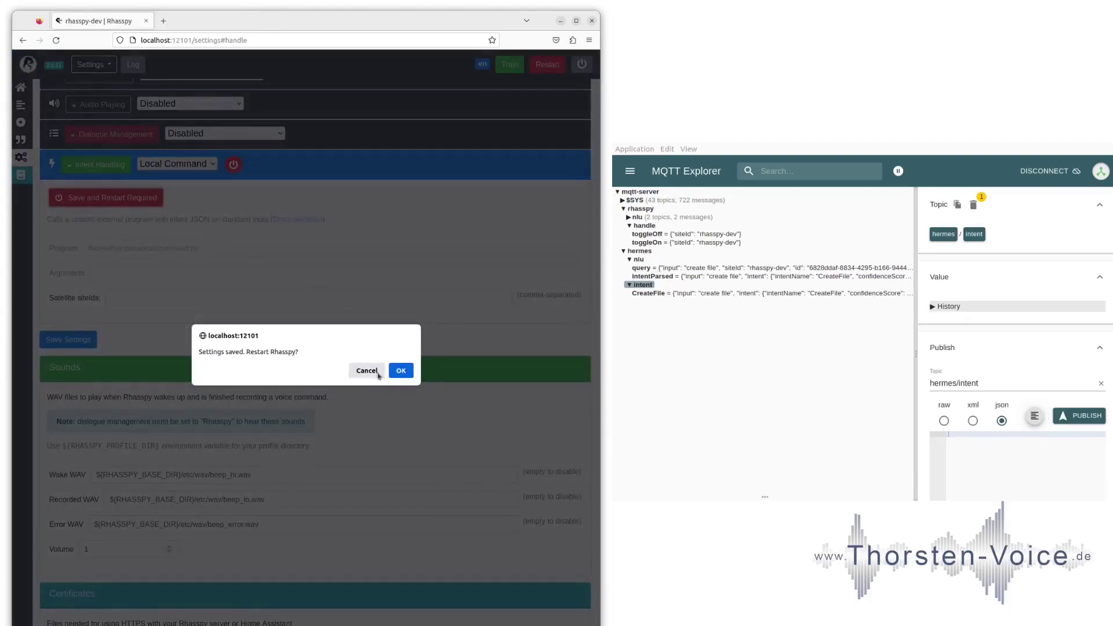
pyautogui.click(401, 370)
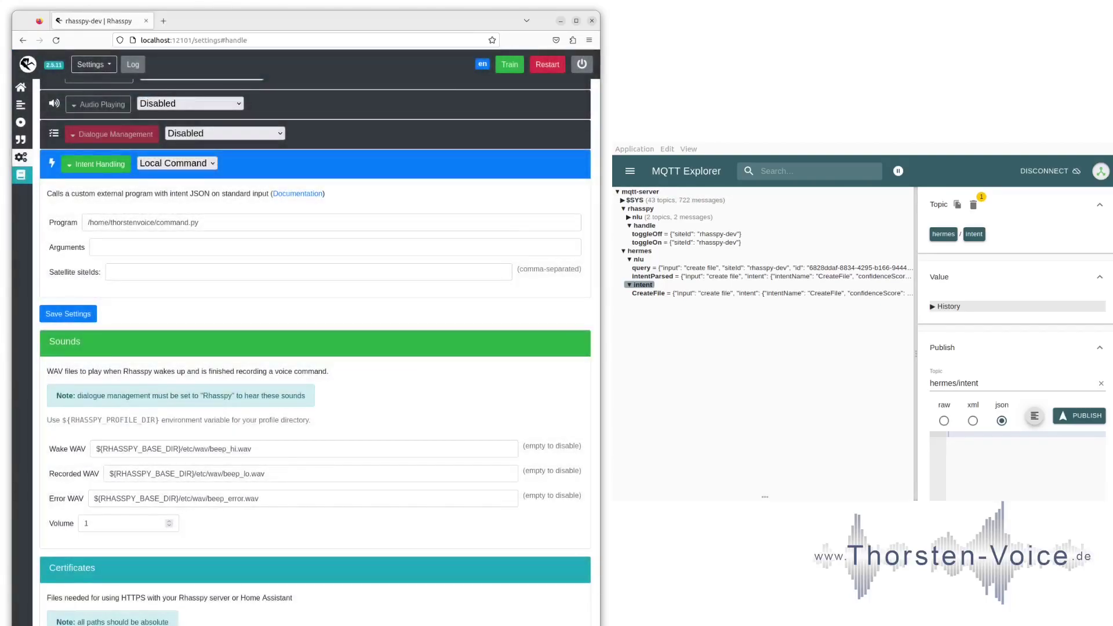
# In a new terminal, print the working directory, list its files and open command.py in vi
pyautogui.hotkey('ctrl', 'alt', 't')
pyautogui.write('pwd')
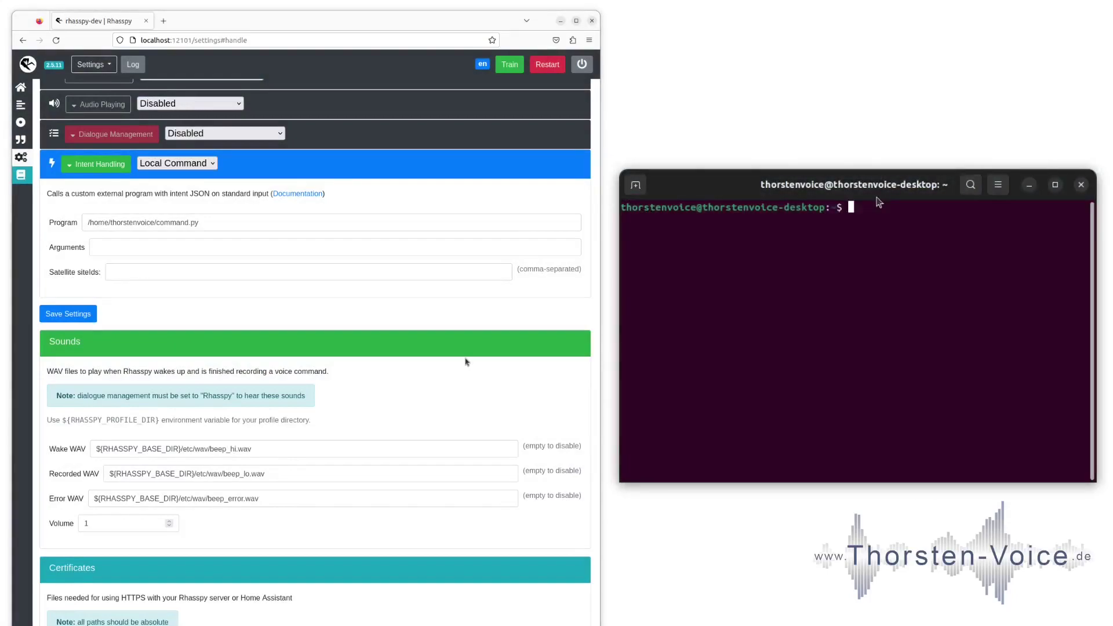
pyautogui.press('Return')
pyautogui.write('ls')
pyautogui.press('Return')
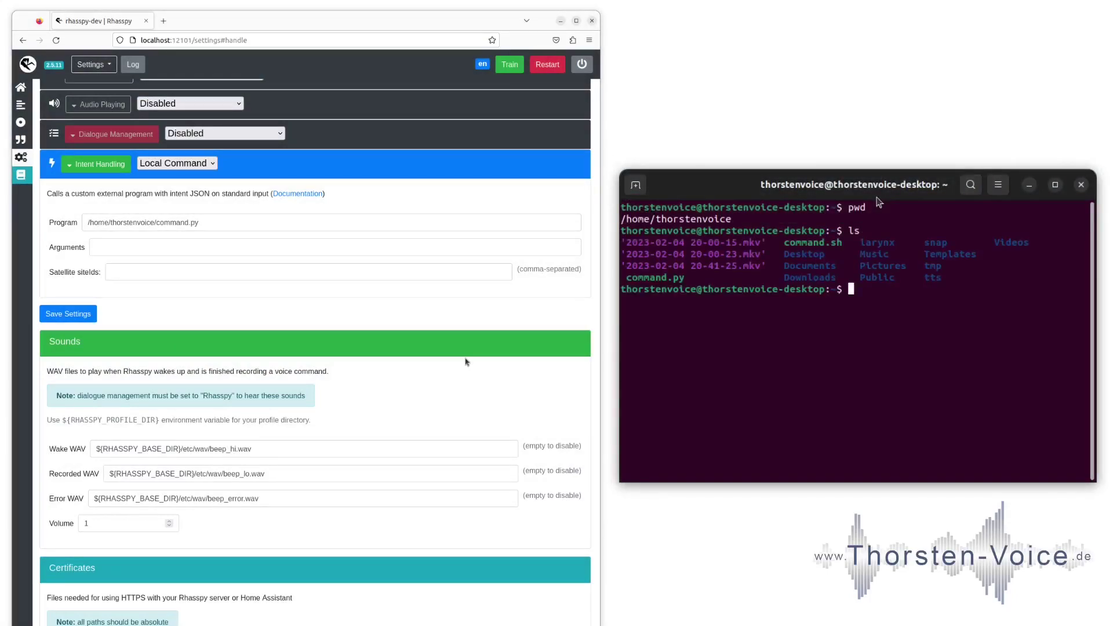
pyautogui.write('vi command.py')
pyautogui.press('Return')
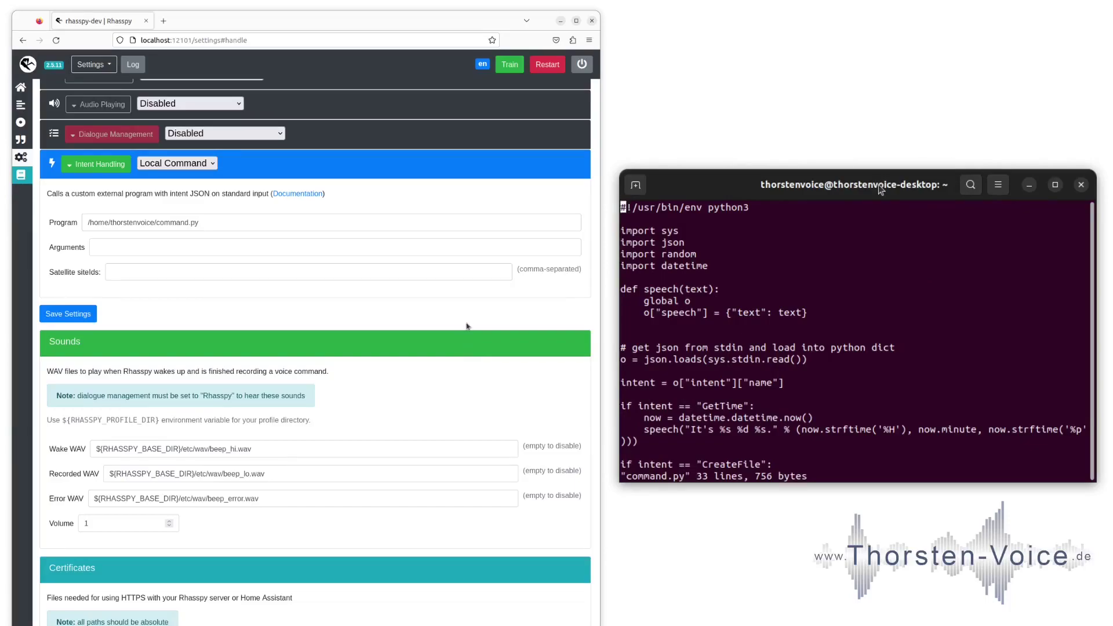
# Examine how command.py reads the intent JSON from stdin, extracts the intent name and checks for GetTime
pyautogui.press('Down')
pyautogui.press('Down')
pyautogui.press('Down')
pyautogui.press('Down')
pyautogui.press('Down')
pyautogui.press('Down')
pyautogui.press('Down')
pyautogui.press('Down')
pyautogui.press('Down')
pyautogui.press('Down')
pyautogui.press('Down')
pyautogui.press('Down')
pyautogui.moveTo(732, 361); pyautogui.dragTo(793, 361)
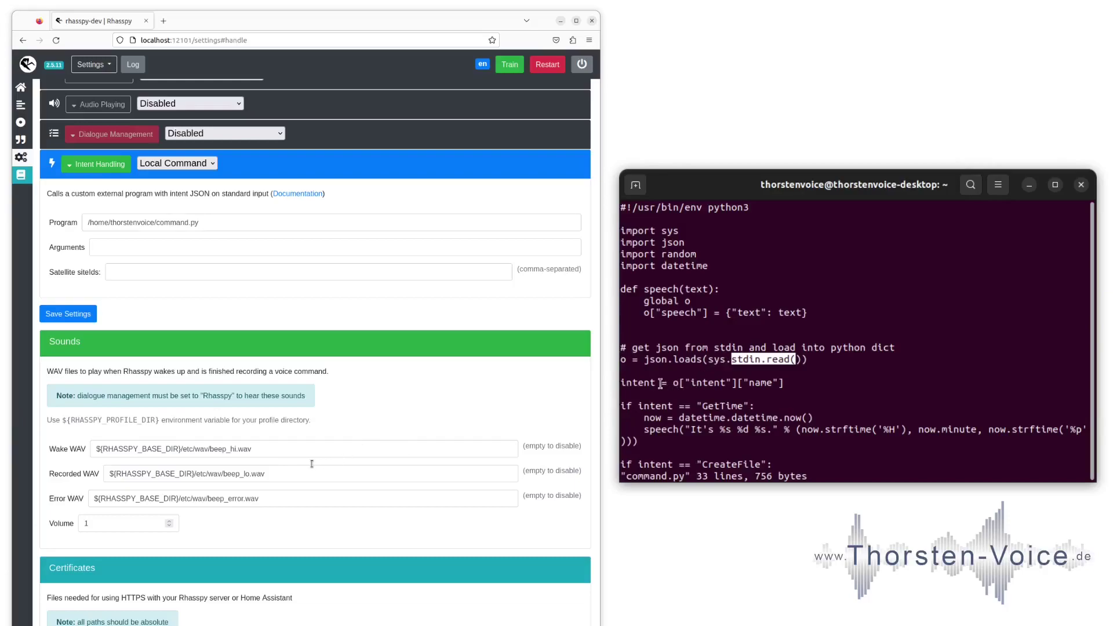
pyautogui.doubleClick(637, 382)
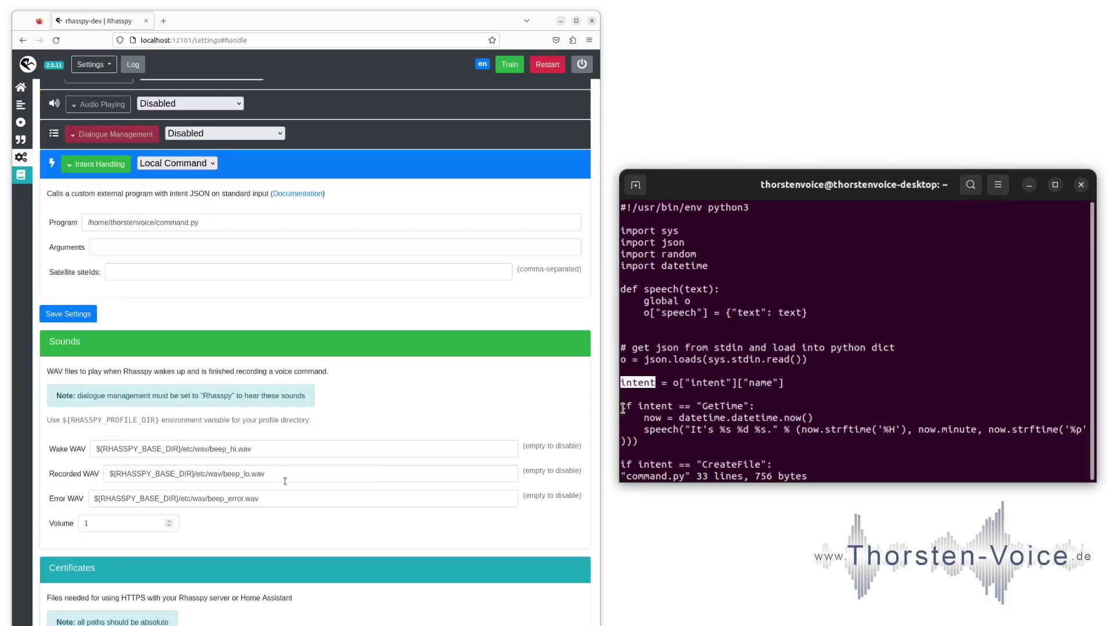
pyautogui.moveTo(622, 409); pyautogui.dragTo(757, 402)
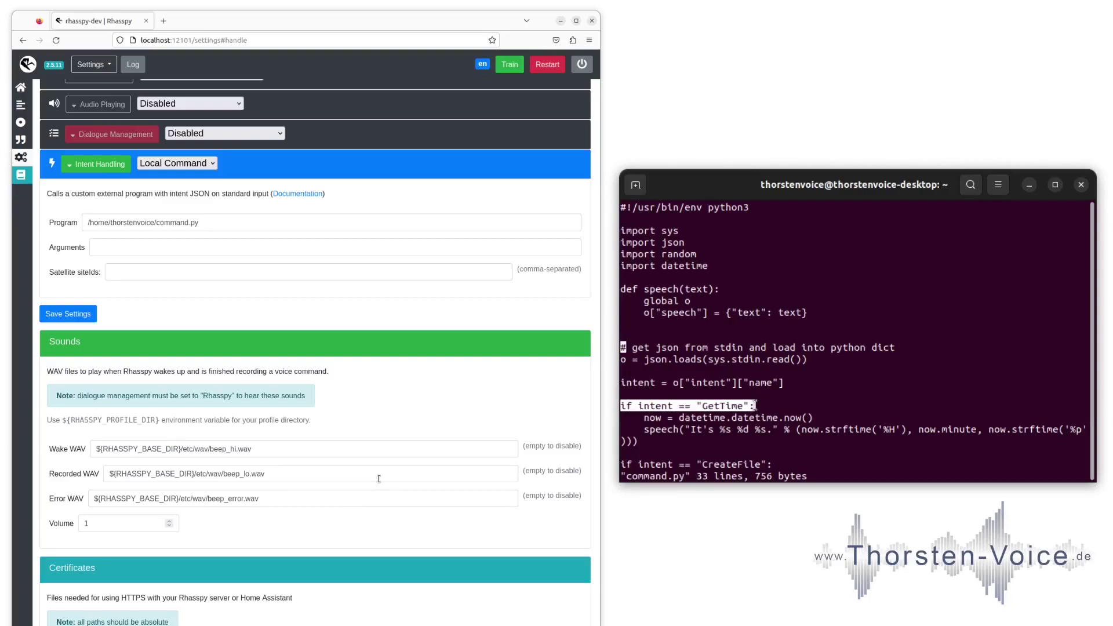
# Examine the CreateFile branch of command.py, including the output file path and the speech response line
pyautogui.scroll(-3, 755, 405)
pyautogui.moveTo(847, 418); pyautogui.dragTo(748, 376)
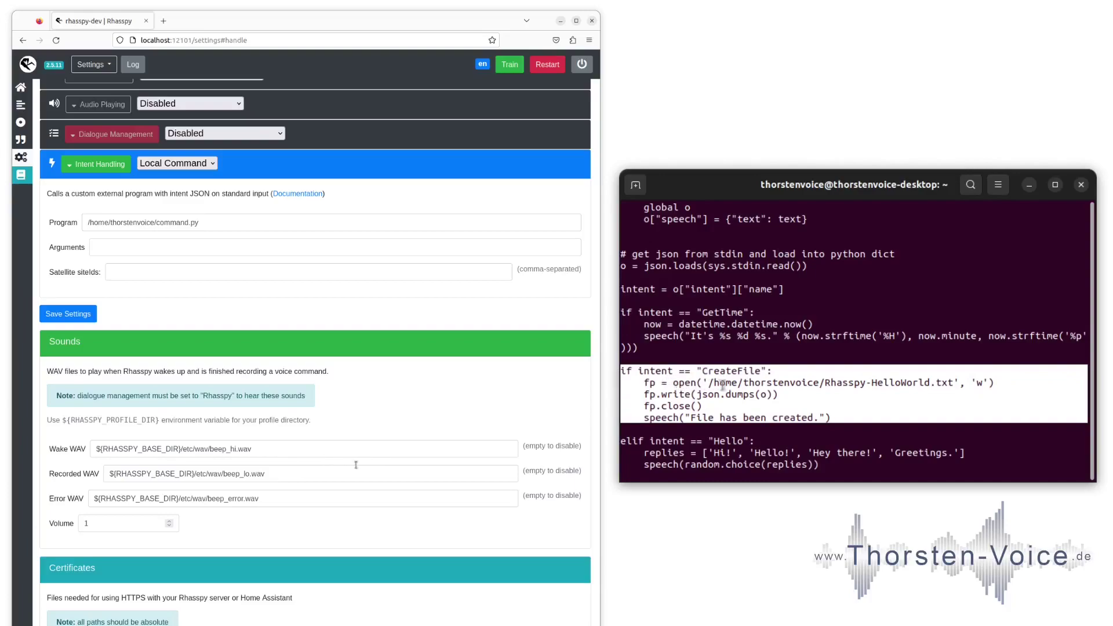
pyautogui.click(735, 384)
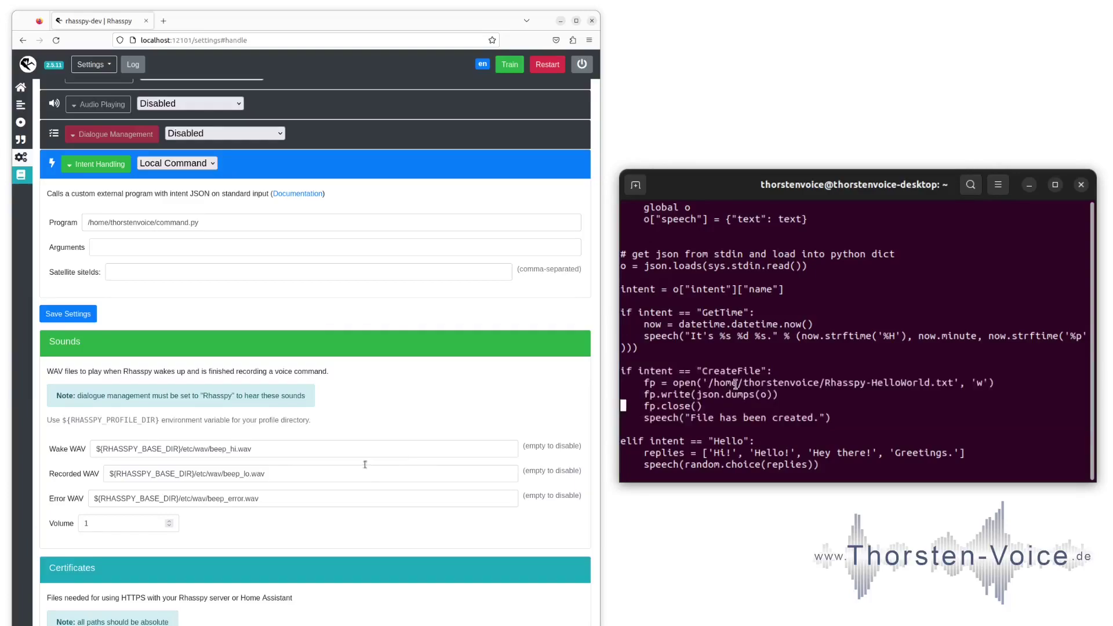
pyautogui.moveTo(711, 382); pyautogui.dragTo(947, 384)
pyautogui.click(823, 383)
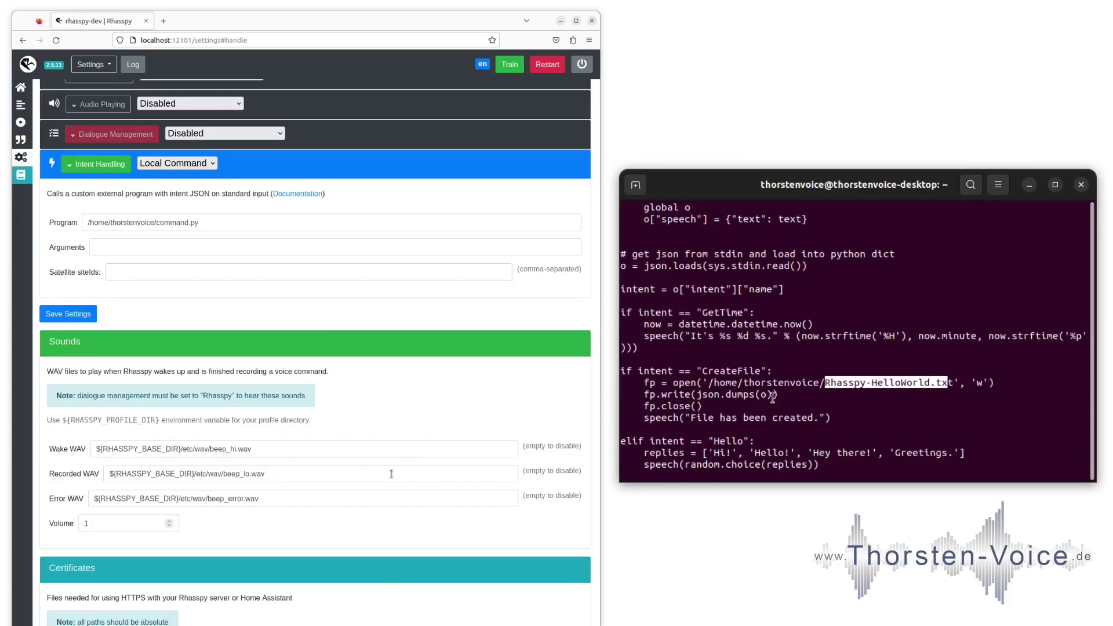
pyautogui.moveTo(647, 418); pyautogui.dragTo(824, 418)
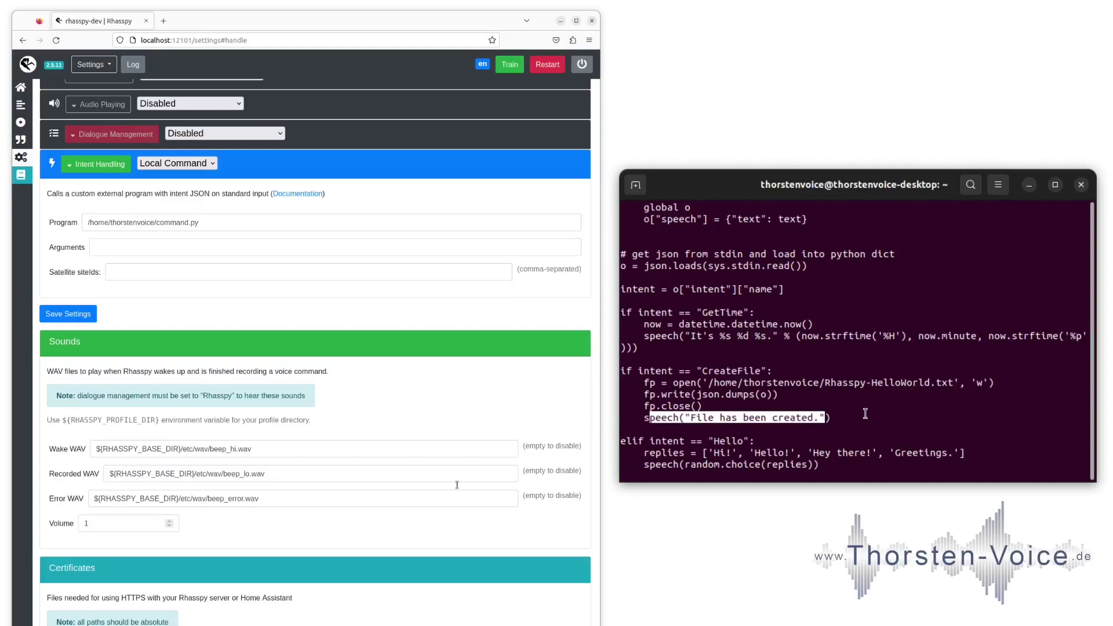
# Quit vi without saving and list the files in the home directory
pyautogui.write(':q')
pyautogui.press('Return')
pyautogui.write('ls')
pyautogui.press('Return')
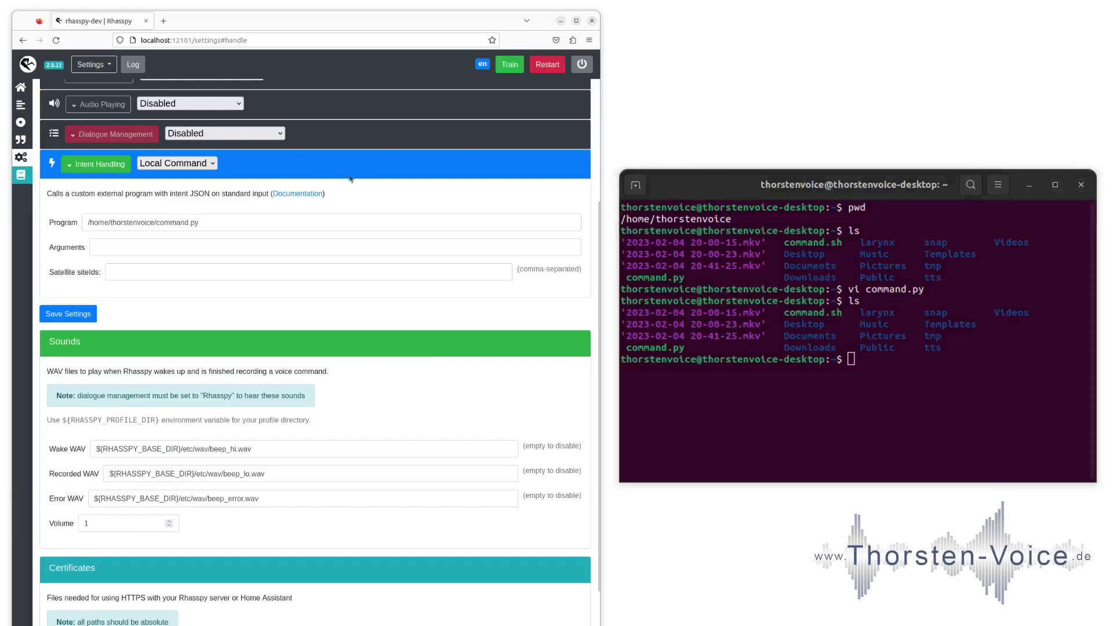
# From the Rhasspy home page, recognize the text "create file" without intent handling and view the resulting intent JSON
pyautogui.click(20, 88)
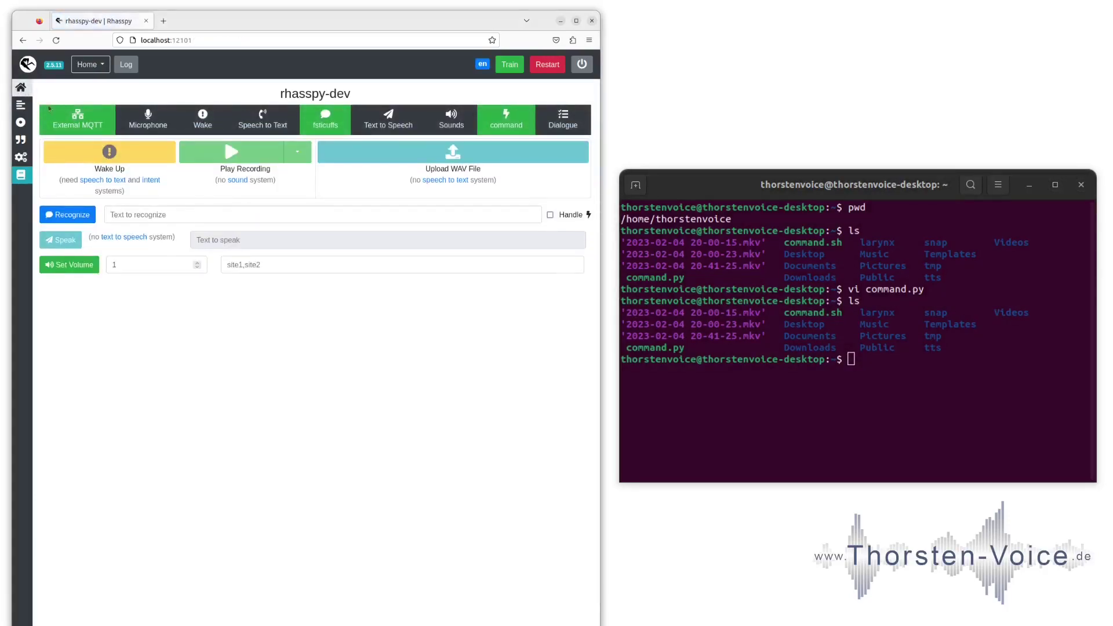
pyautogui.click(195, 215)
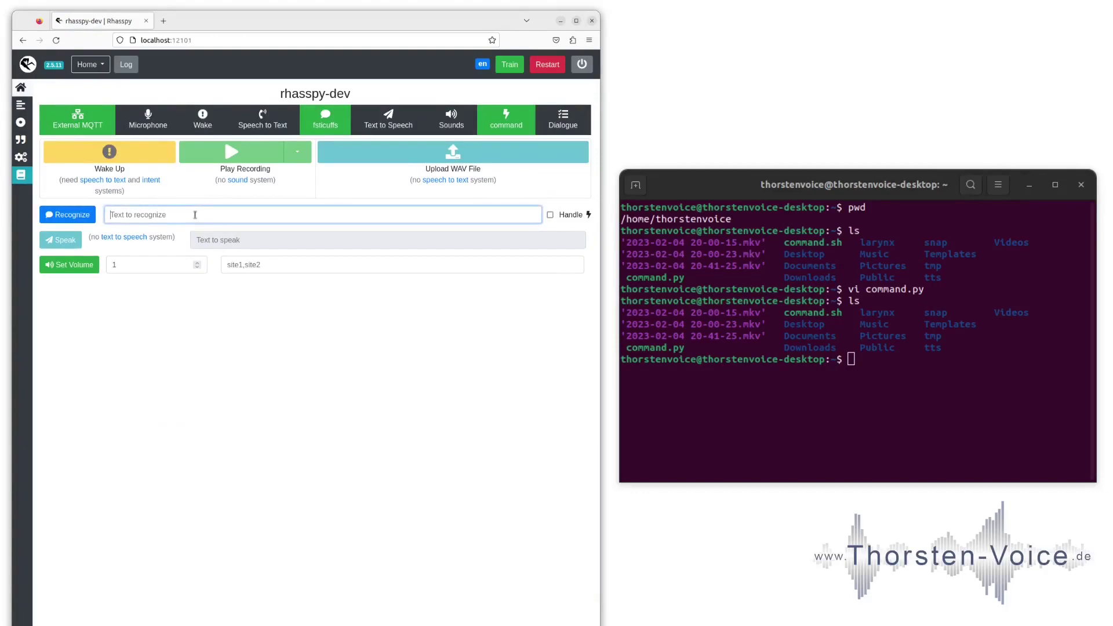
pyautogui.write('create file')
pyautogui.press('Tab')
pyautogui.click(240, 392)
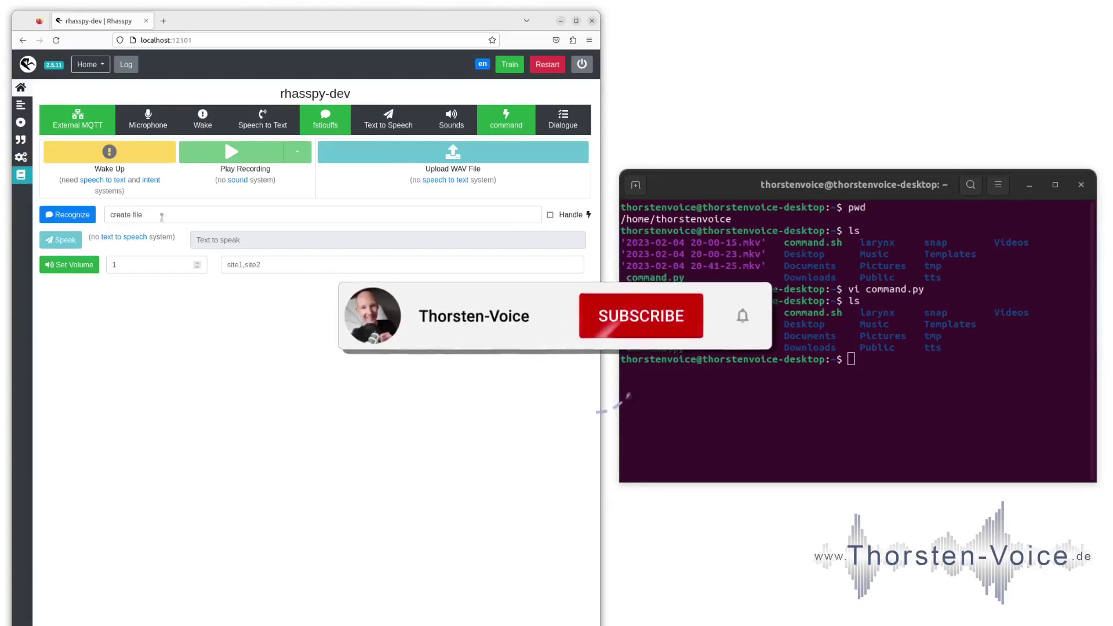
pyautogui.click(66, 213)
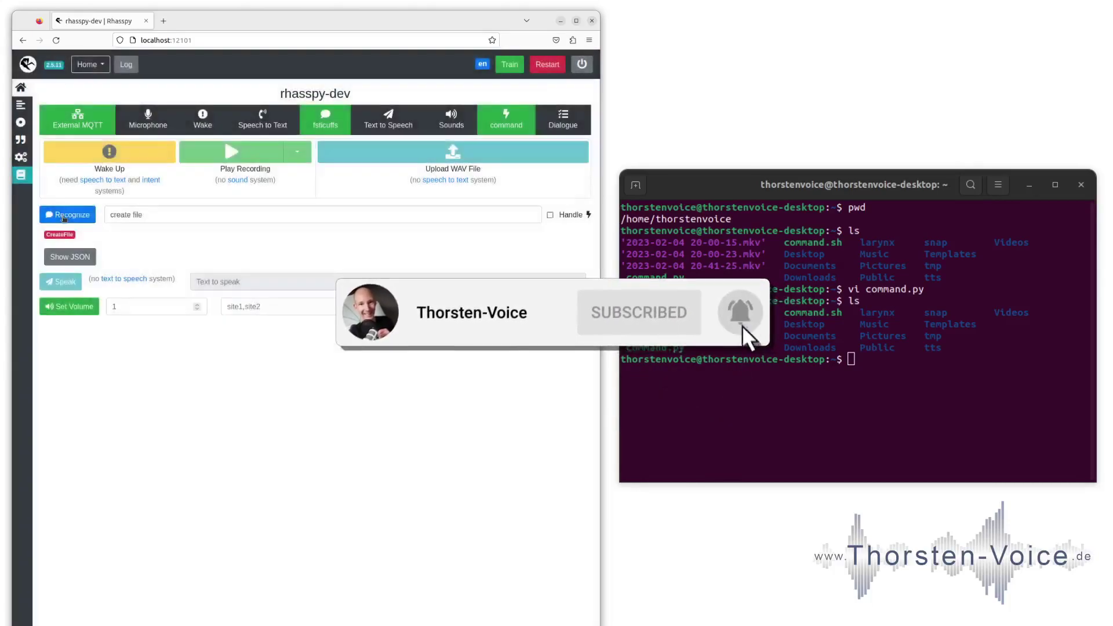
pyautogui.click(85, 256)
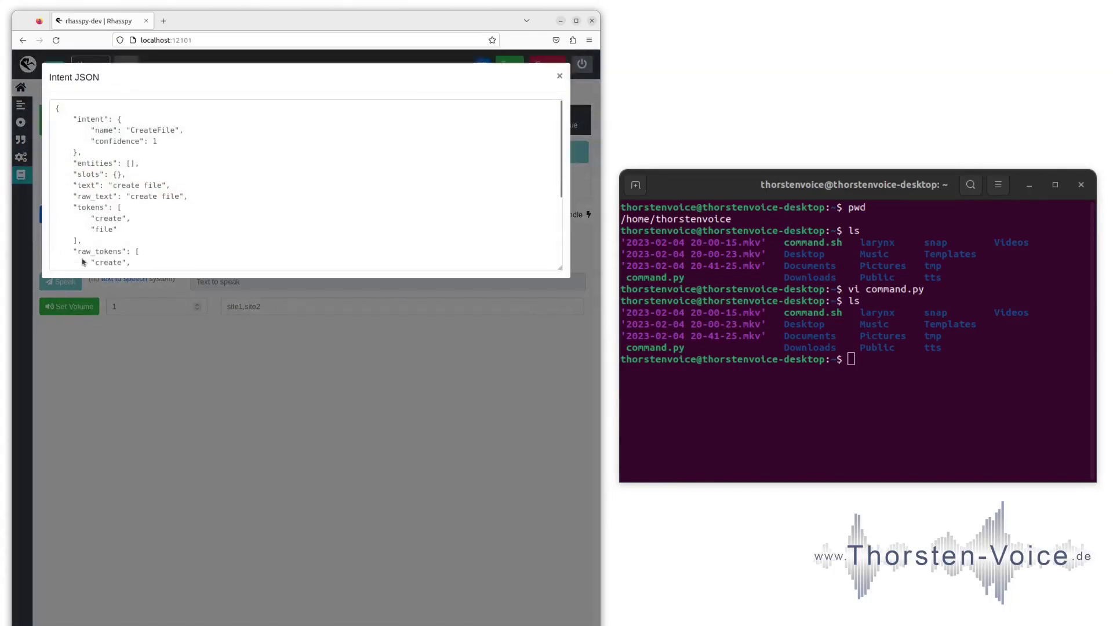
pyautogui.click(560, 77)
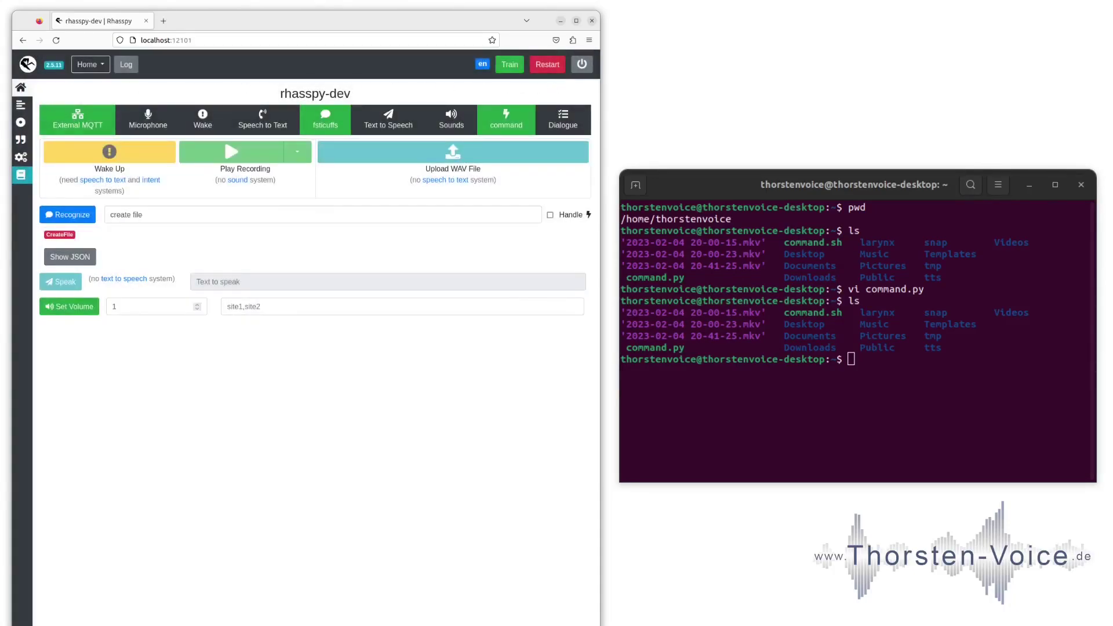
# List the home directory files in the terminal to check whether recognition alone created Rhasspy-HelloWorld.txt
pyautogui.click(1074, 383)
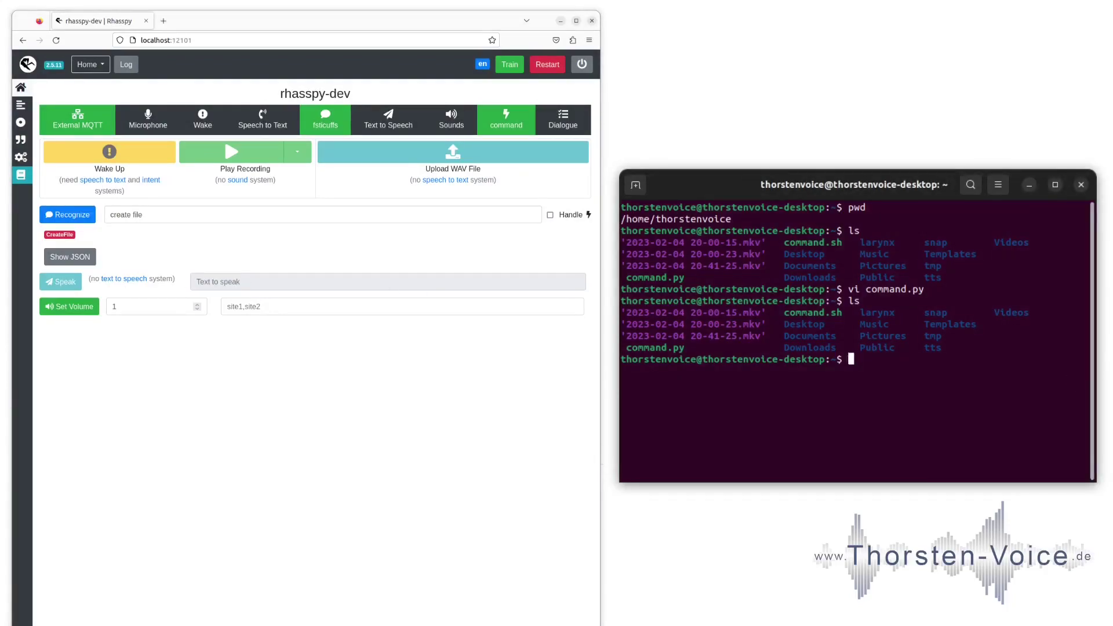
pyautogui.write('ls')
pyautogui.press('Return')
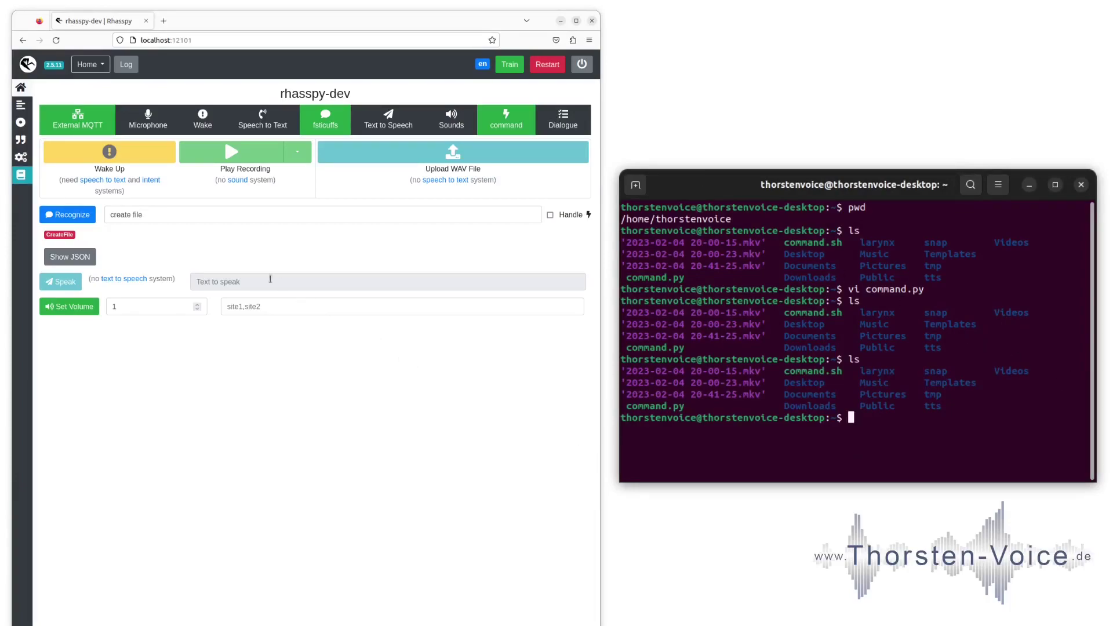
# Enable Handle for the "create file" text and run the recognition again
pyautogui.click(219, 218)
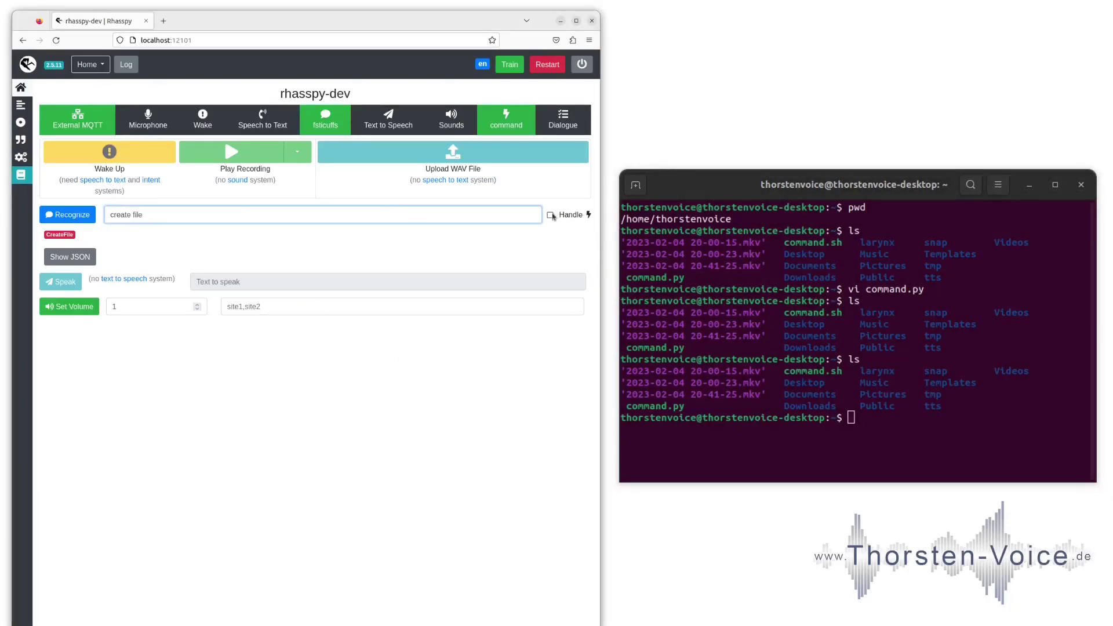
pyautogui.click(551, 215)
pyautogui.click(62, 215)
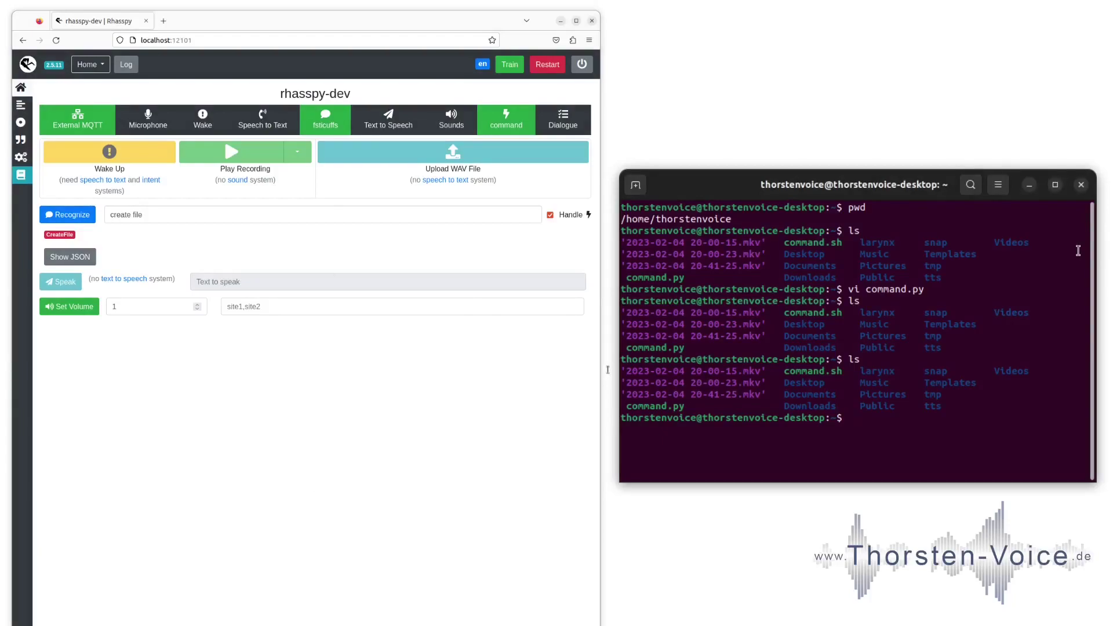
# List the home directory files again and print the contents of Rhasspy-HelloWorld.txt in the terminal
pyautogui.write('ls')
pyautogui.press('Return')
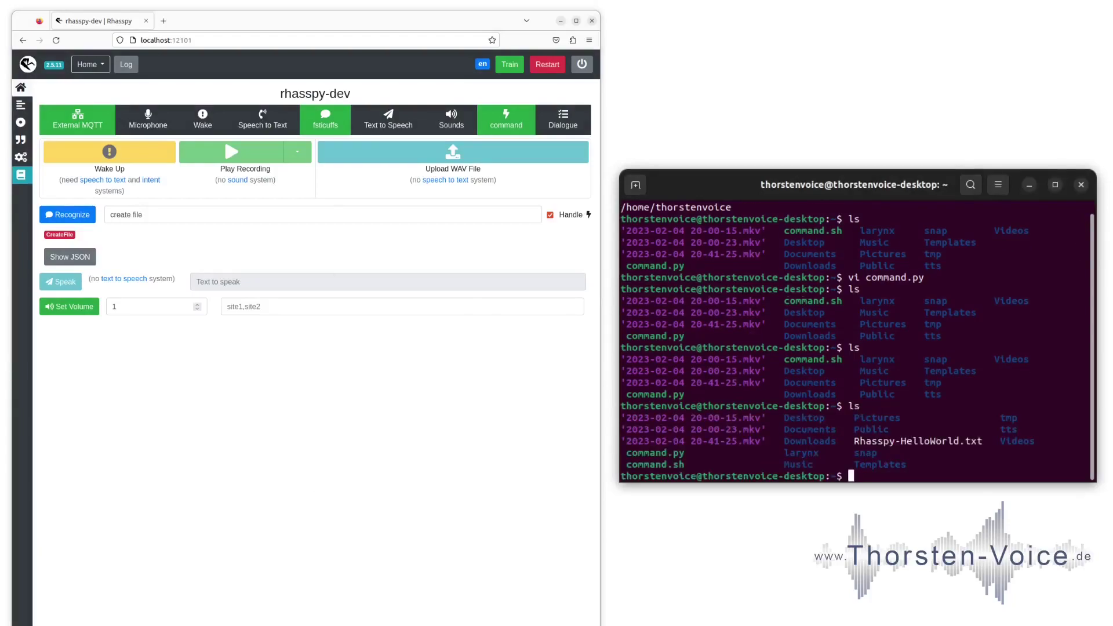
pyautogui.write('cat Rhasspy-HelloWorld.txt')
pyautogui.press('Return')
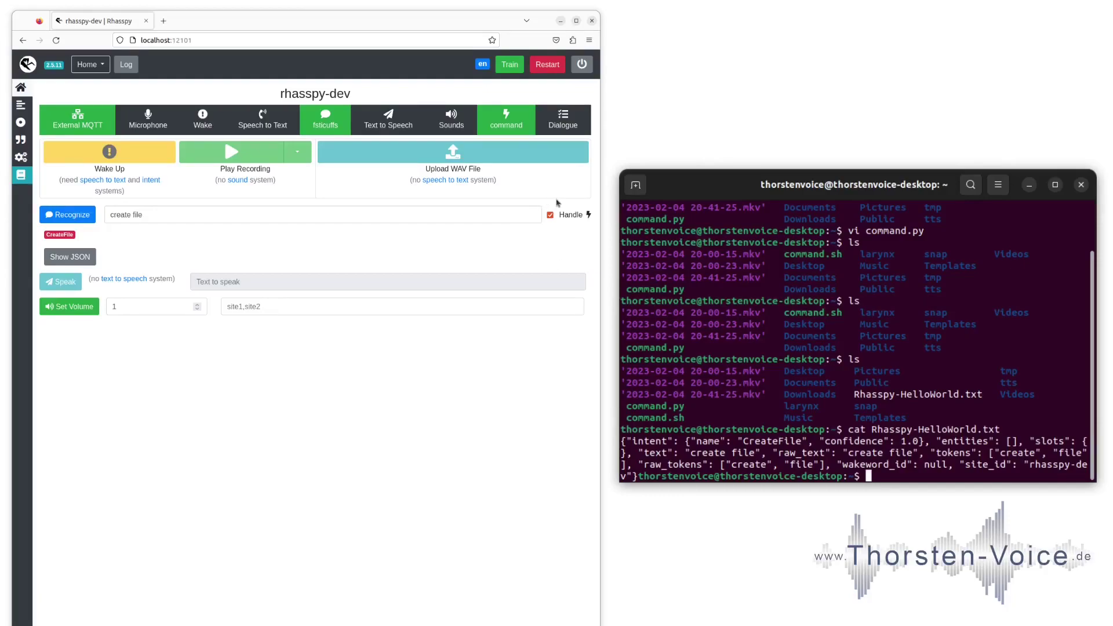
# Switch to MQTT Explorer, expand the hermes/tts topic and inspect its say message
pyautogui.click(561, 235)
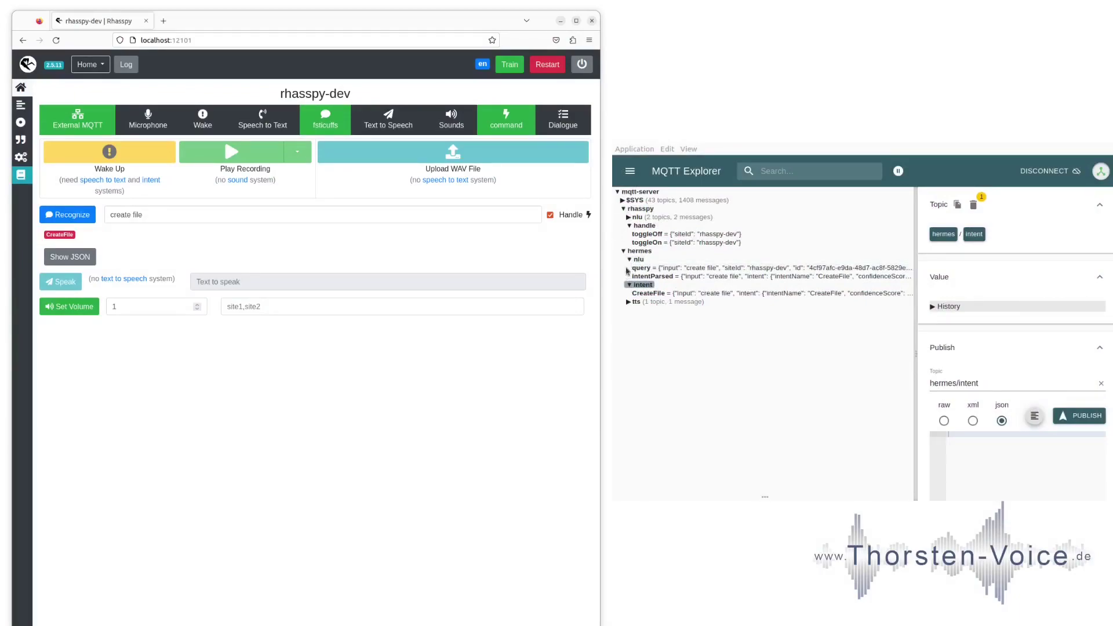
pyautogui.click(627, 302)
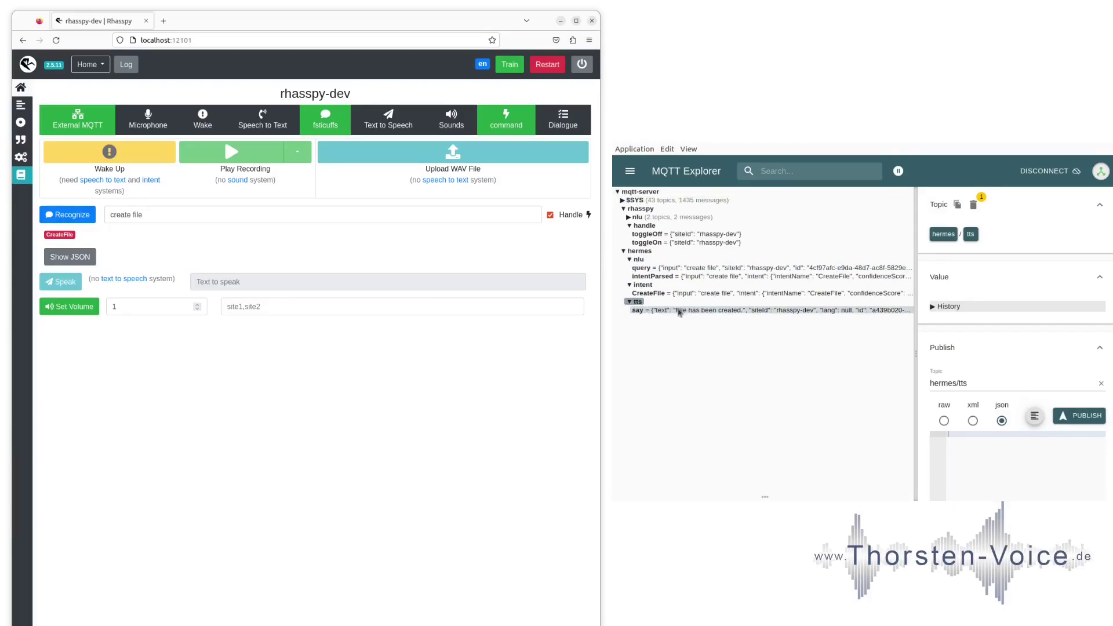
pyautogui.click(717, 311)
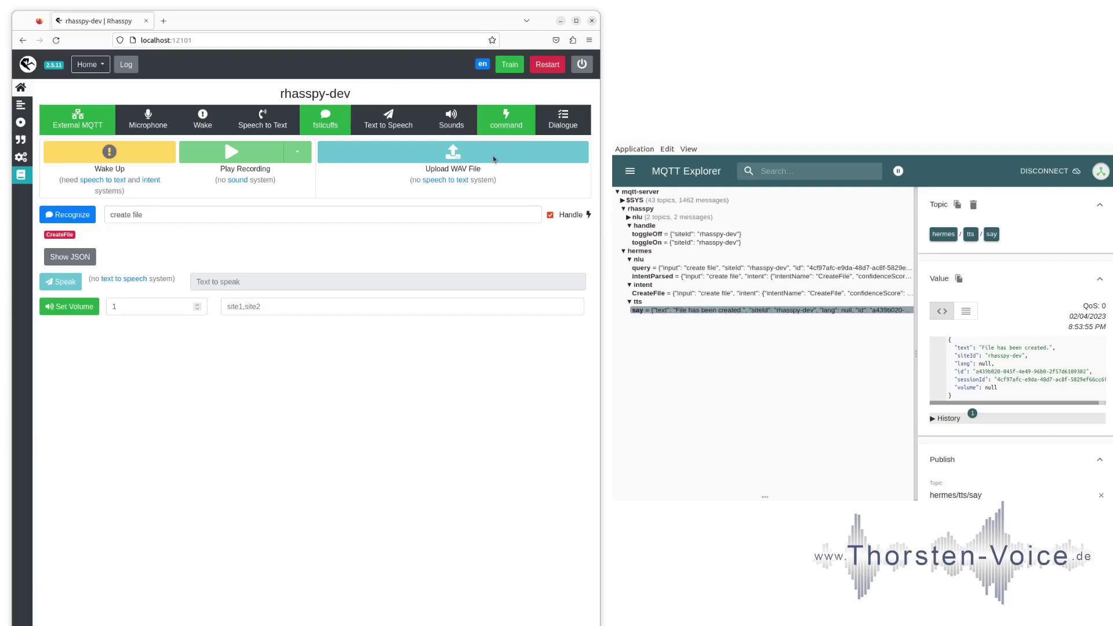
# Set Rhasspy's Text to Speech to NanoTTS (Recommended), then save the settings and restart Rhasspy
pyautogui.click(397, 124)
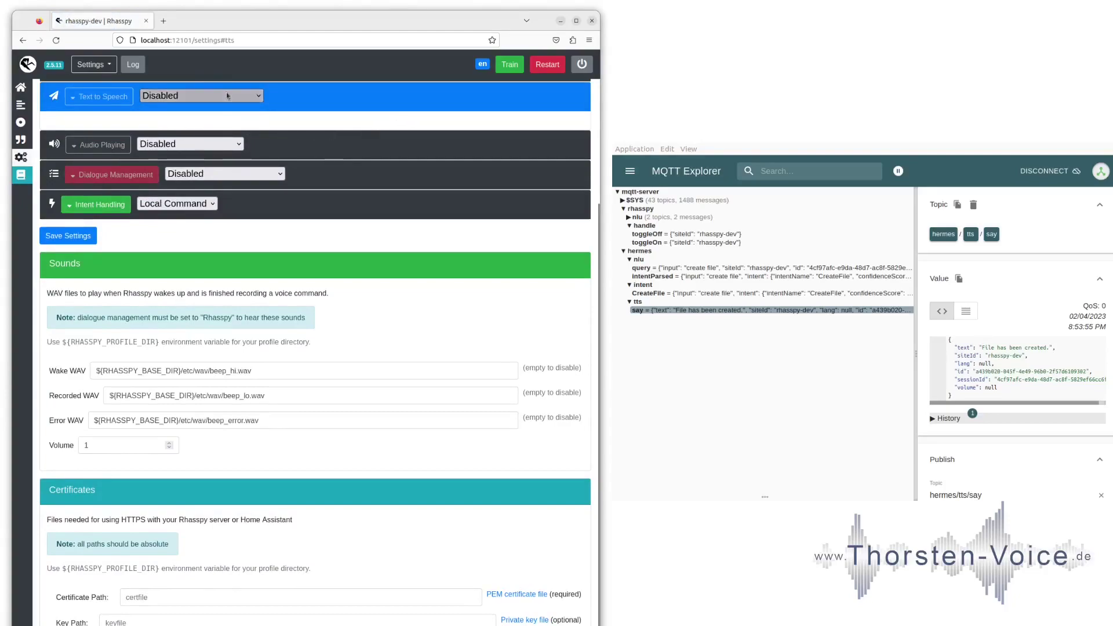
pyautogui.click(196, 164)
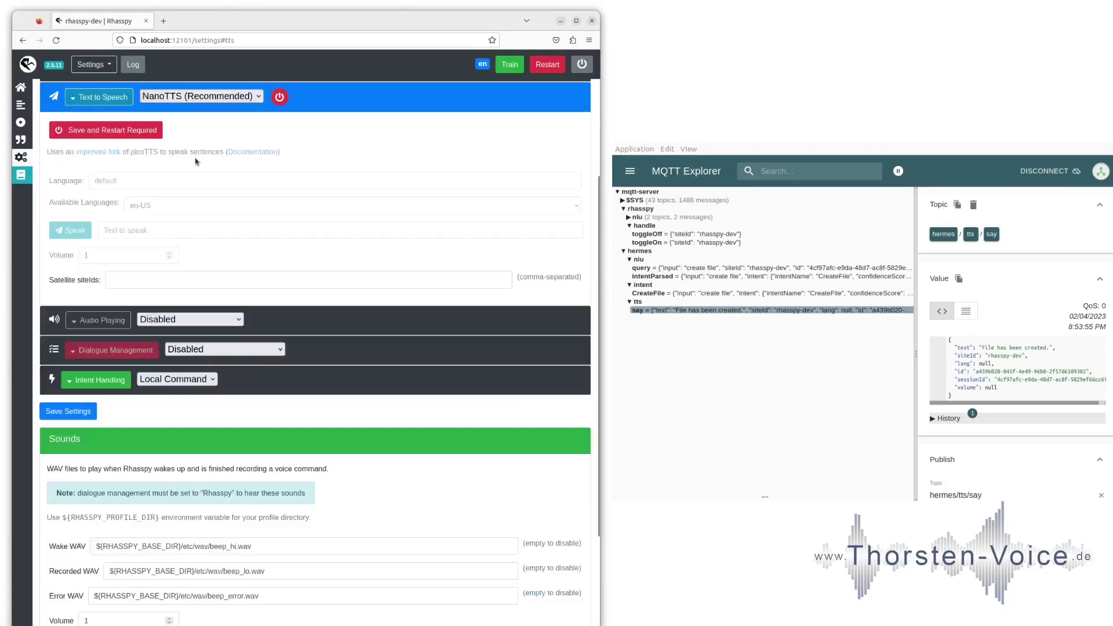
pyautogui.click(92, 136)
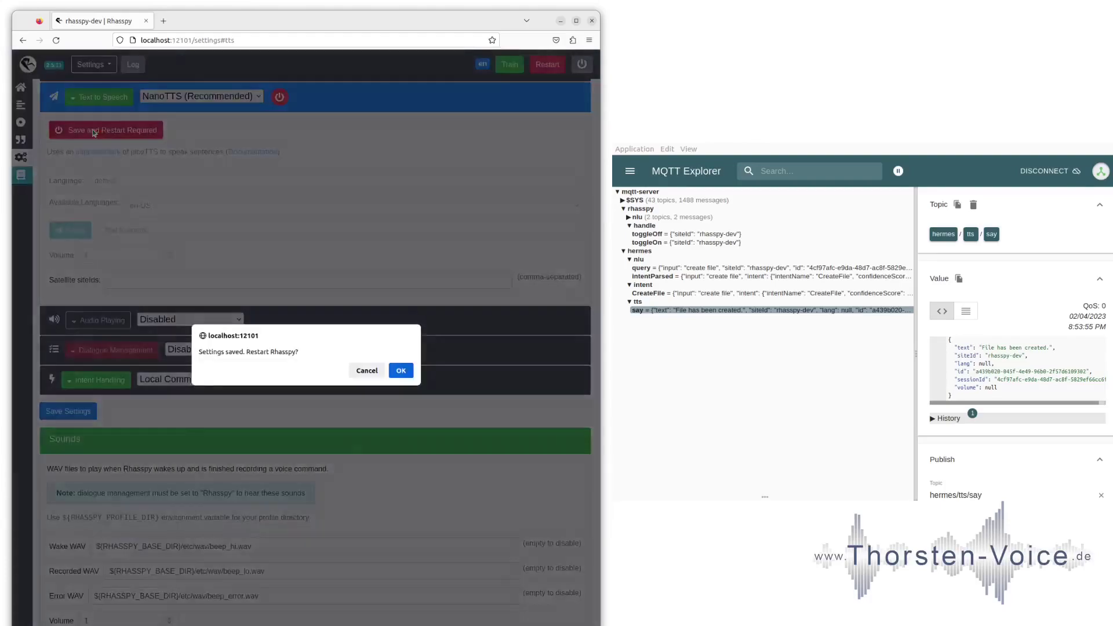
pyautogui.click(396, 372)
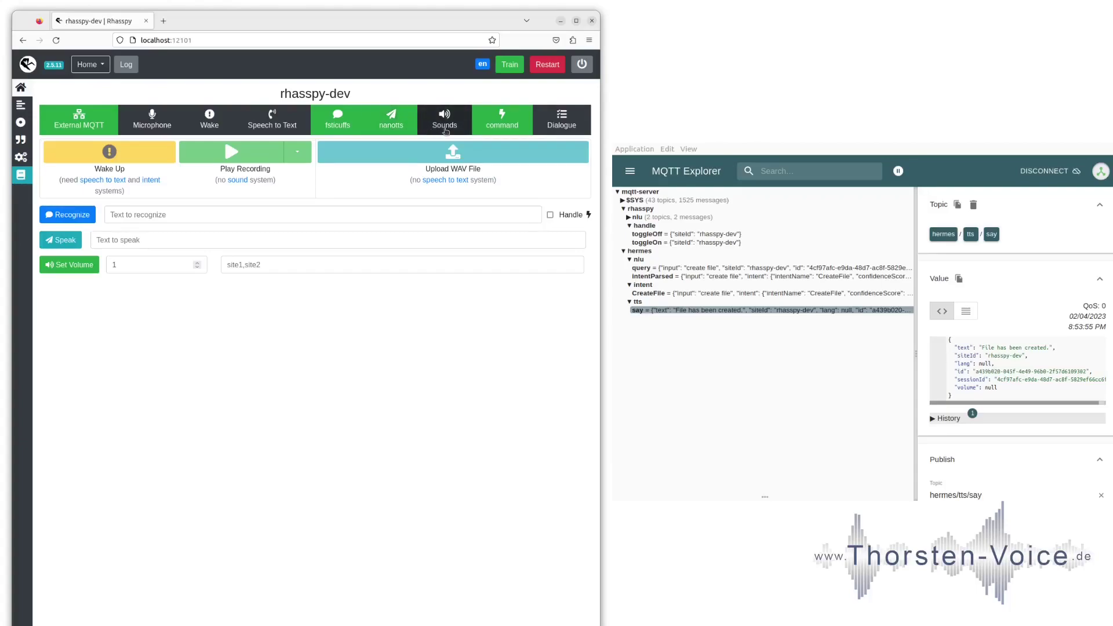
# Set Rhasspy's Audio Playing to aplay (Recommended), then save the settings and restart Rhasspy
pyautogui.click(446, 125)
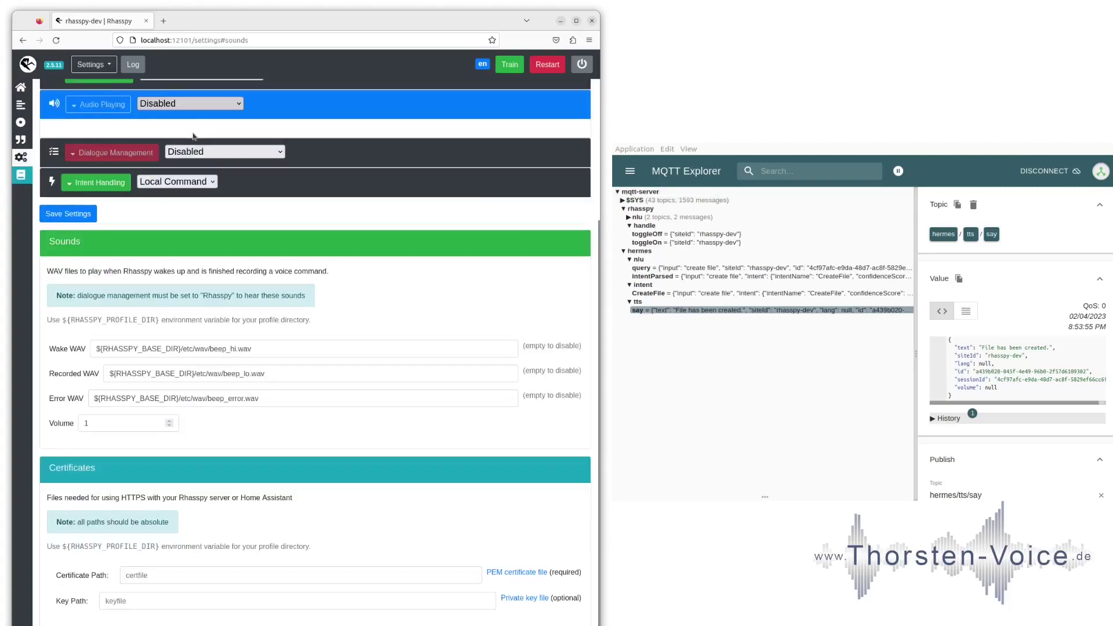
pyautogui.click(193, 136)
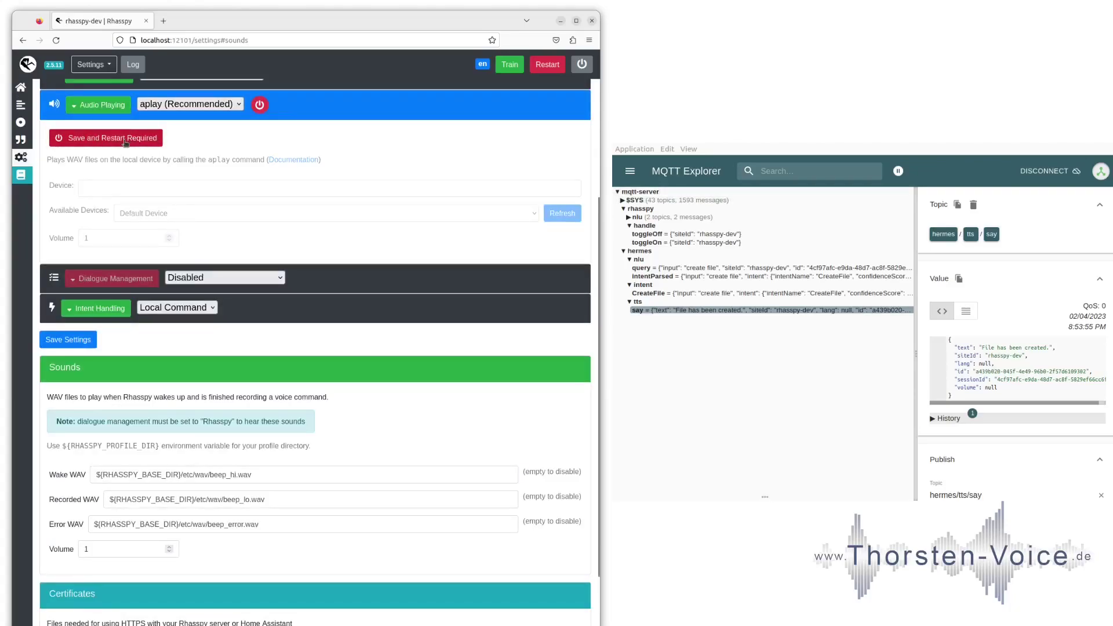
pyautogui.click(125, 139)
pyautogui.click(400, 370)
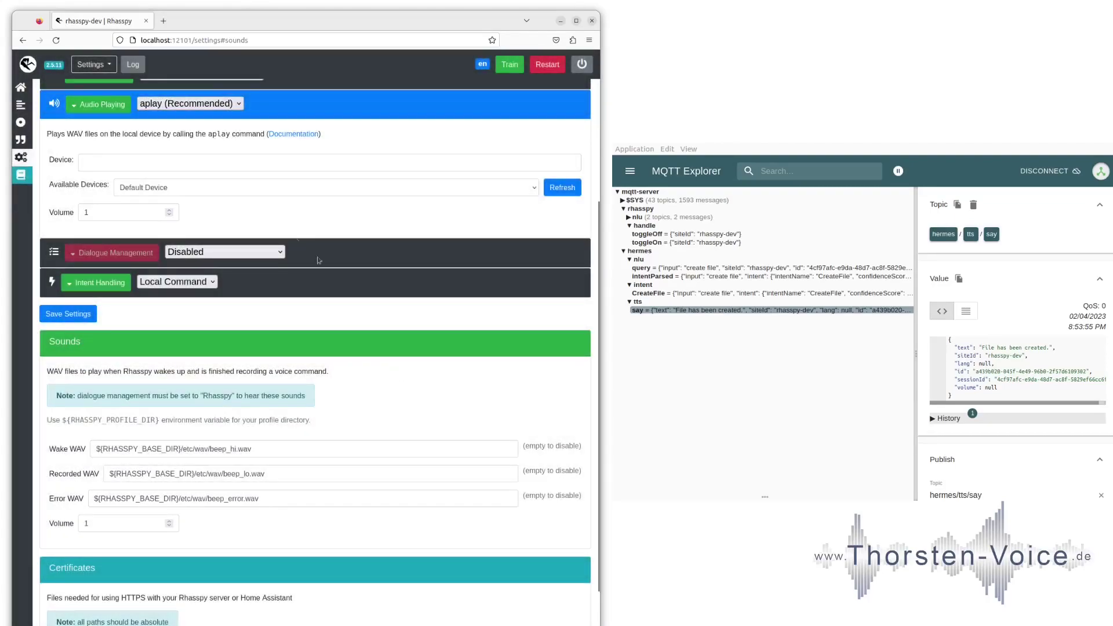
# Test speech output from the Rhasspy home page by speaking the text "Hello world."
pyautogui.click(24, 88)
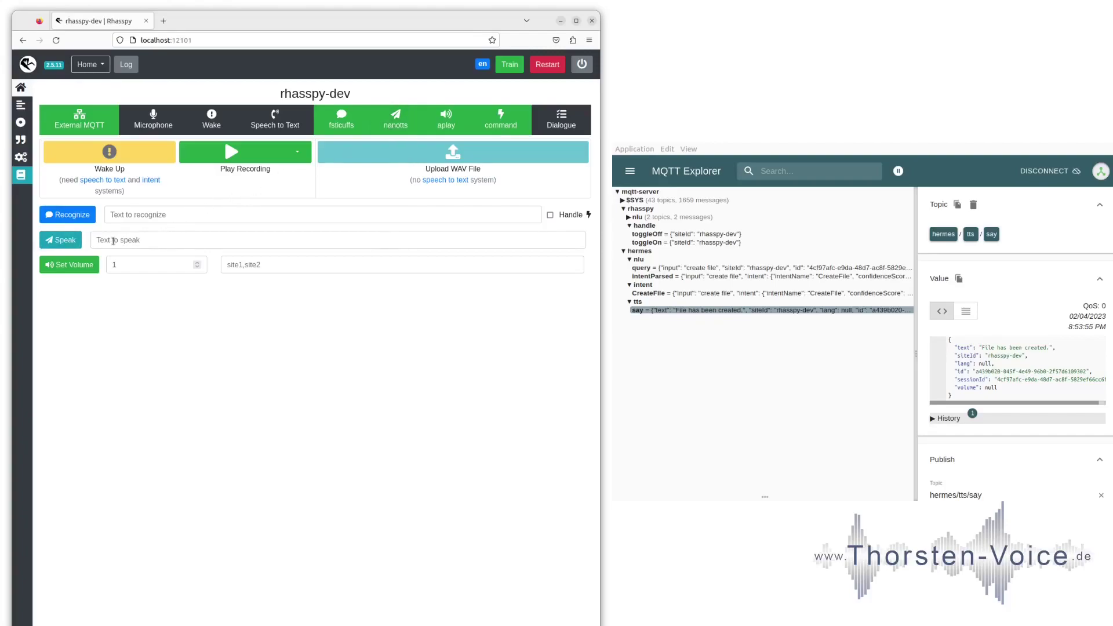
pyautogui.click(175, 240)
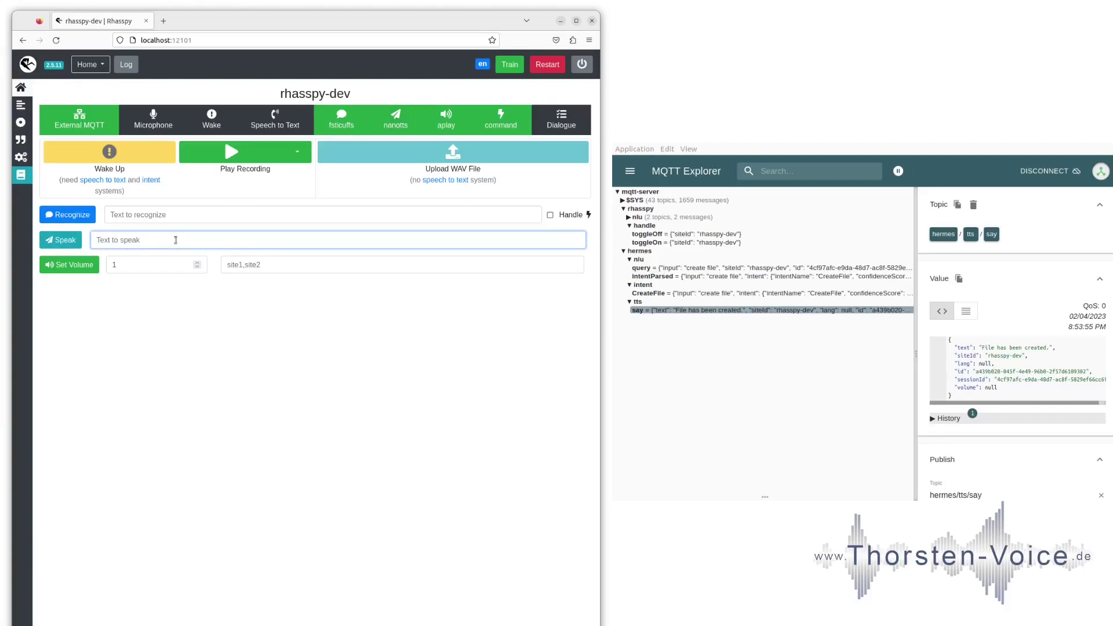
pyautogui.write('Hello world.')
pyautogui.click(61, 241)
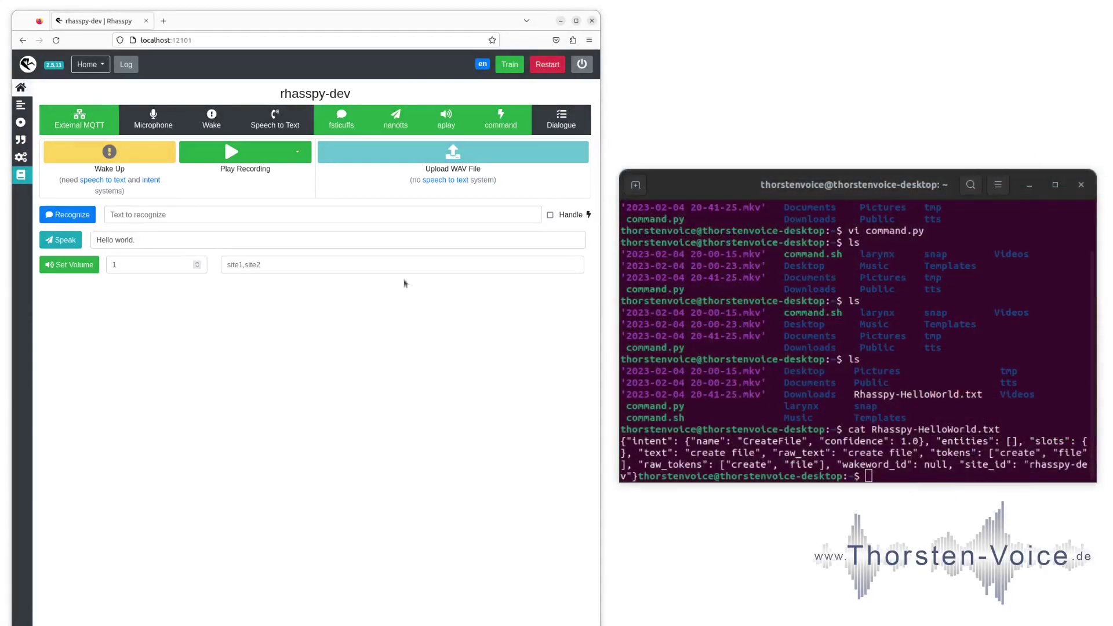
# In the terminal, list the home directory, delete Rhasspy-HelloWorld.txt and list the files again
pyautogui.click(1078, 217)
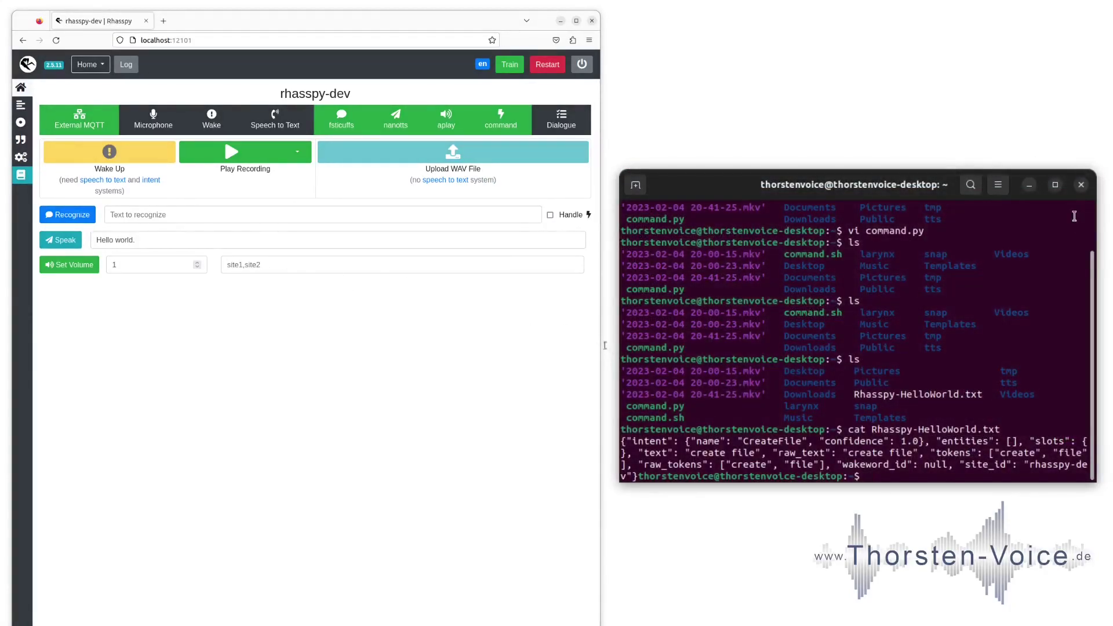
pyautogui.write('ls')
pyautogui.press('Return')
pyautogui.write('rm Rhasspy-HelloWorld.txt')
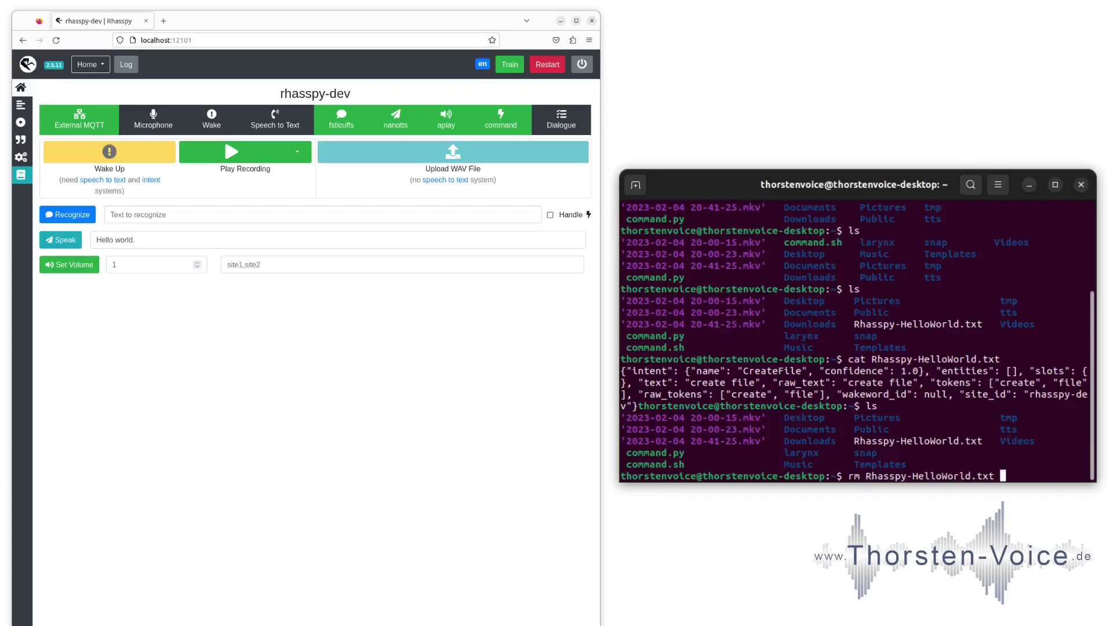
pyautogui.press('Return')
pyautogui.write('ls')
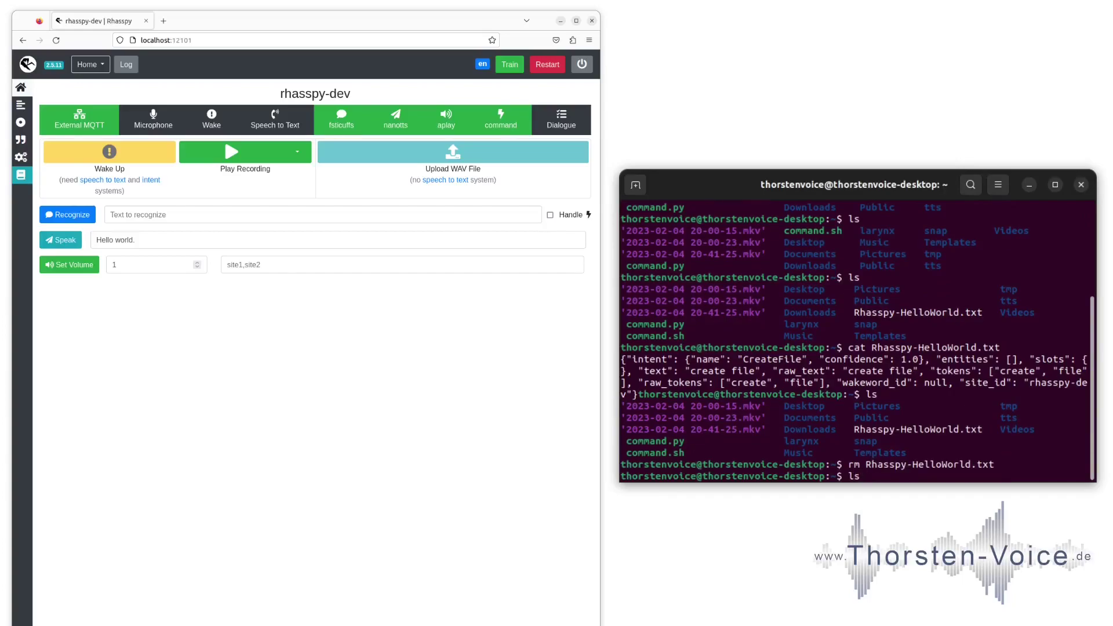
pyautogui.press('Return')
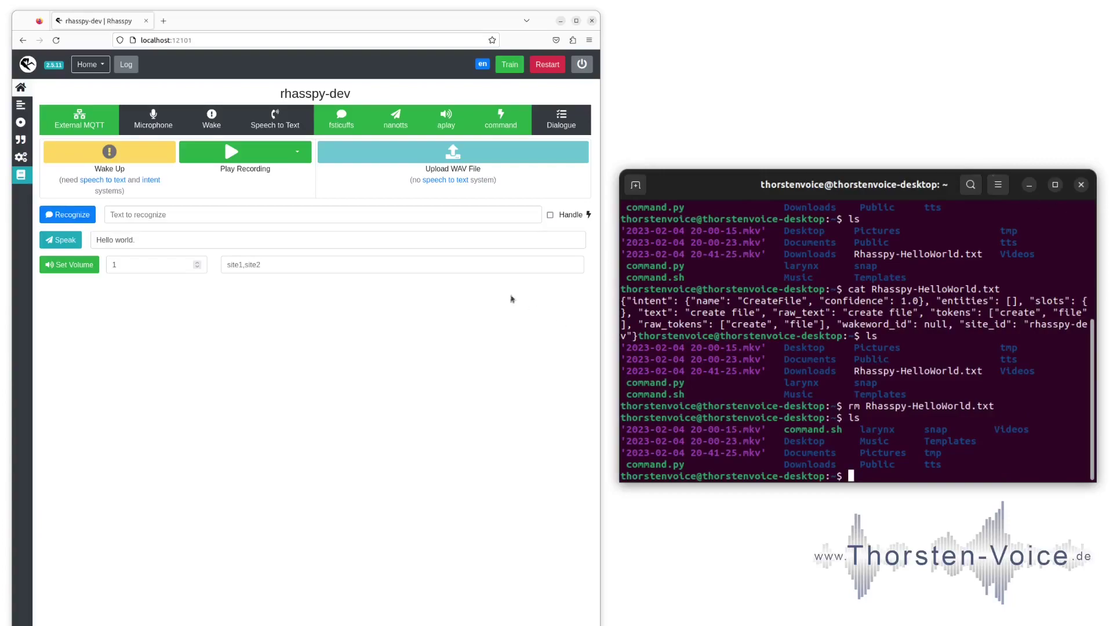
# Recognize the text "create file" in Rhasspy without handling the intent, and list the home directory in the terminal to check for the output file
pyautogui.click(126, 214)
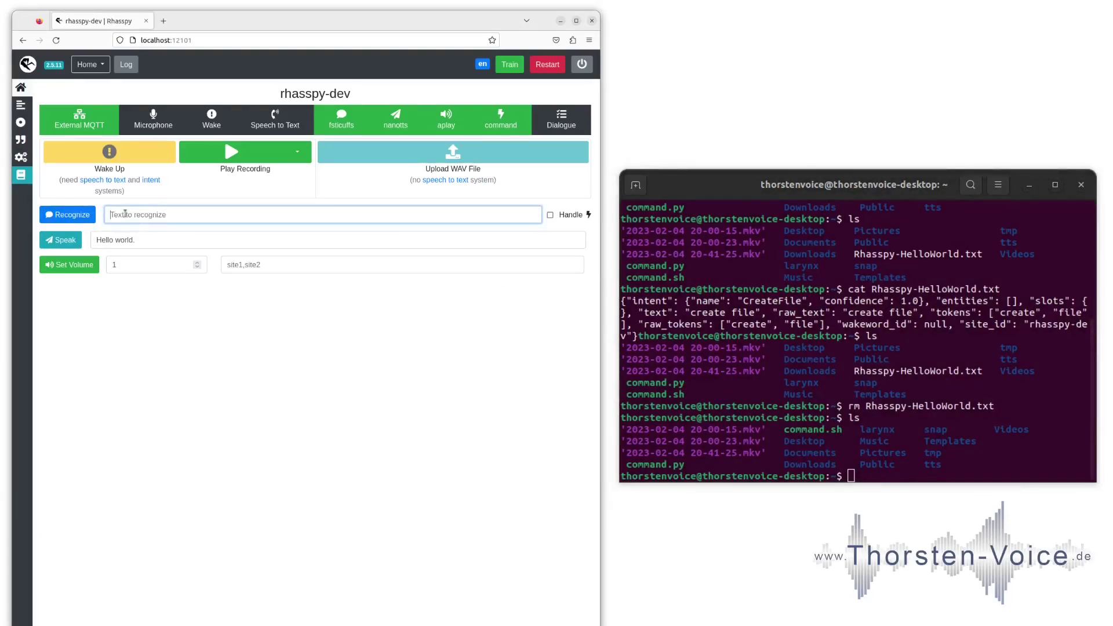
pyautogui.write('create file')
pyautogui.click(511, 312)
pyautogui.click(524, 213)
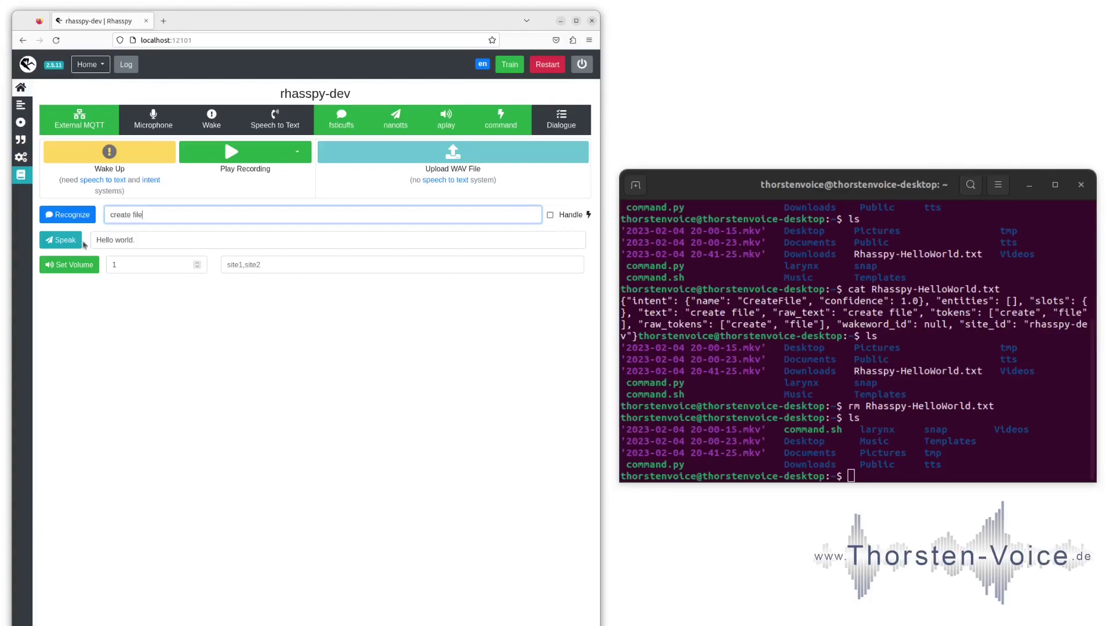
pyautogui.click(74, 217)
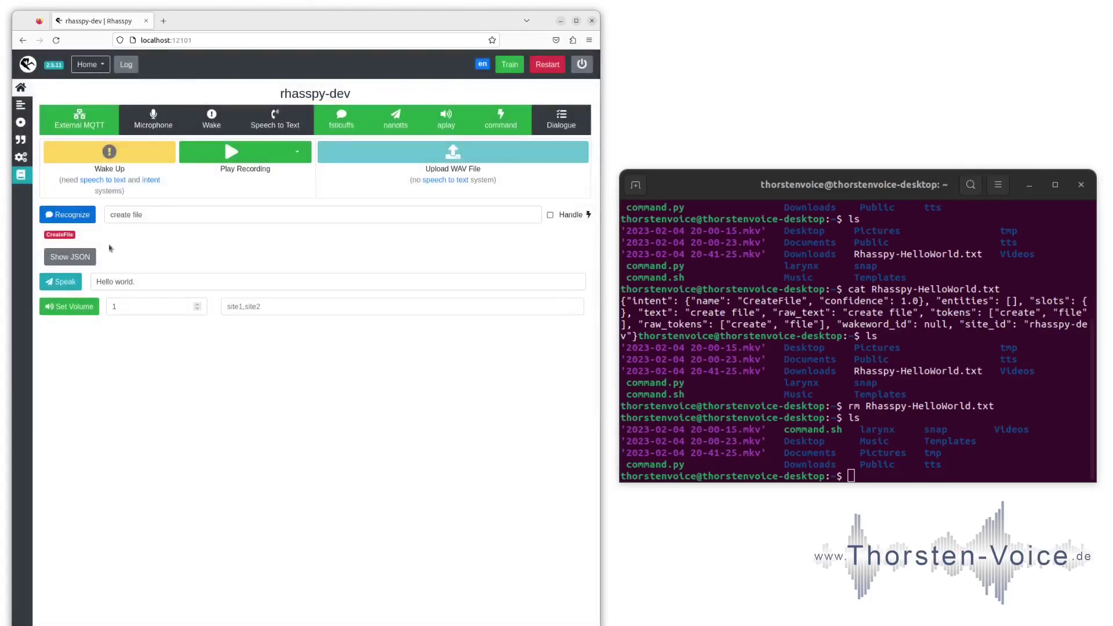
pyautogui.click(1079, 299)
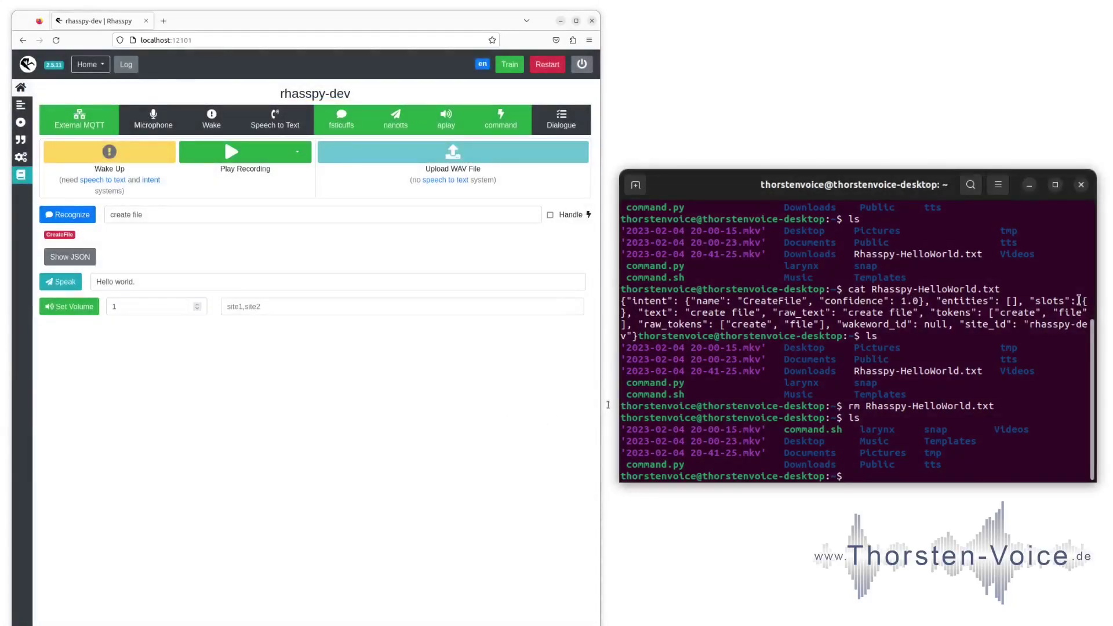
pyautogui.write('ls')
pyautogui.press('Return')
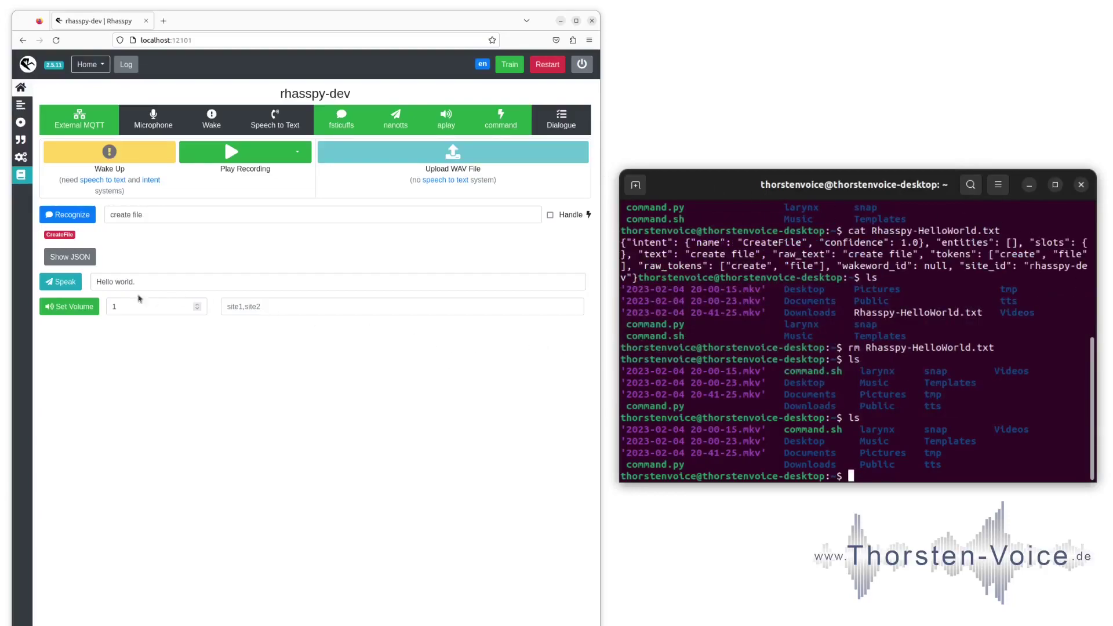
# Enable Handle, recognize "create file" again, and list the home directory in the terminal to check for Rhasspy-HelloWorld.txt
pyautogui.click(197, 217)
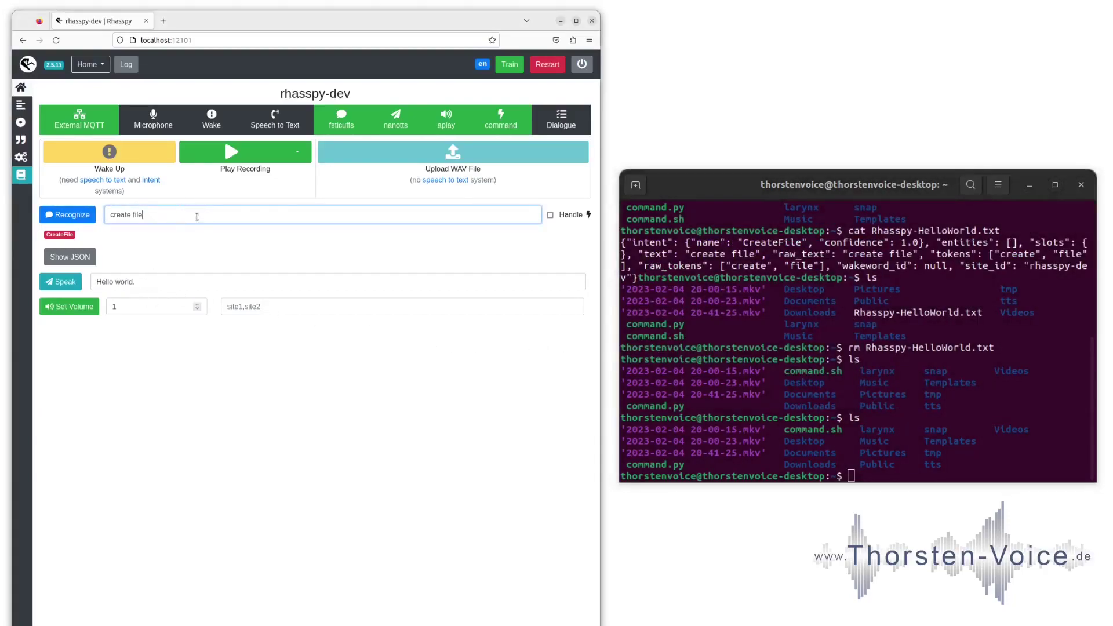
pyautogui.click(550, 215)
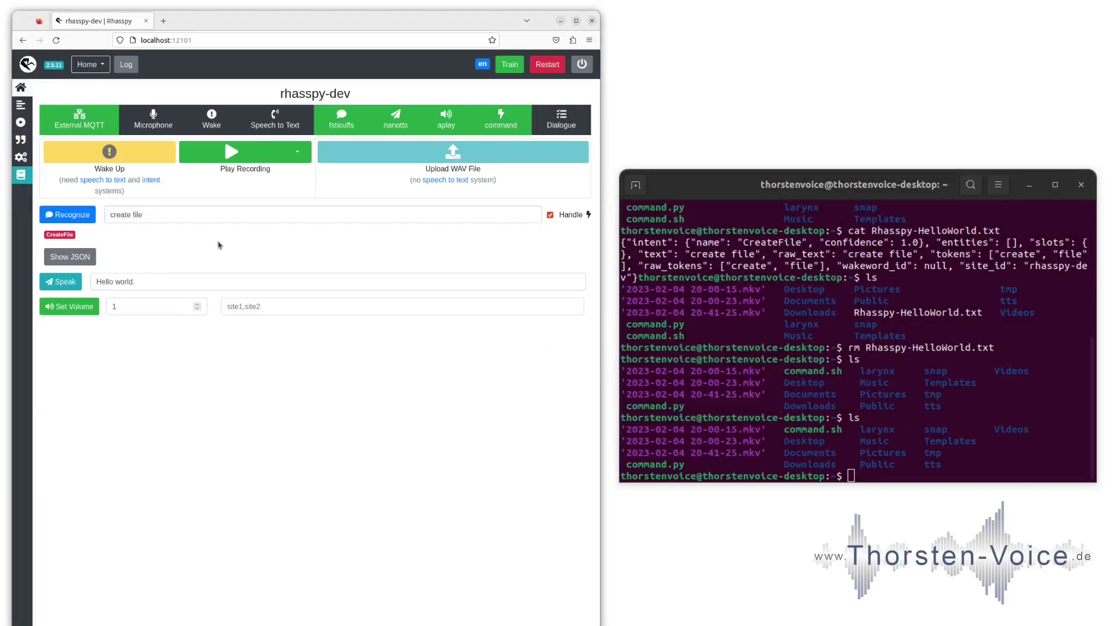
pyautogui.click(76, 219)
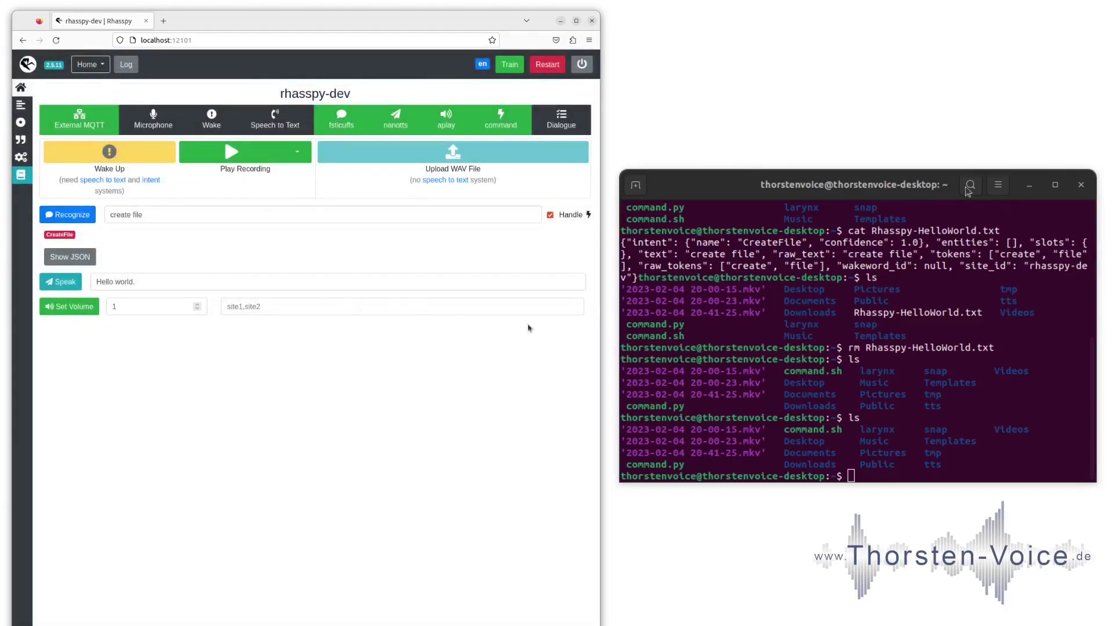
pyautogui.hotkey('alt', 'Tab')
pyautogui.write('ls')
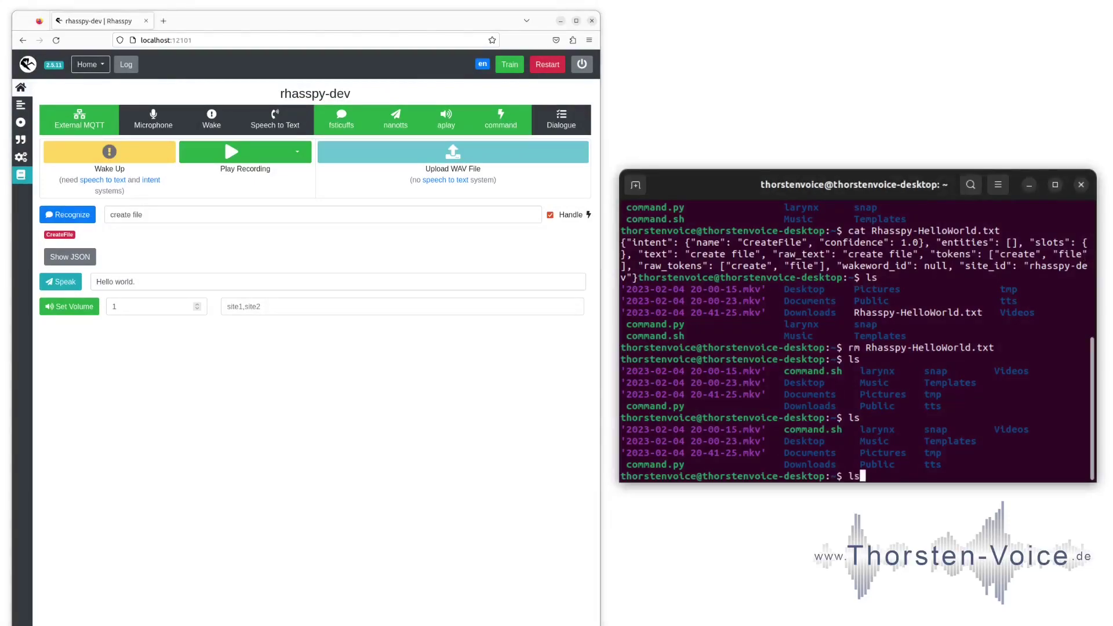
pyautogui.press('Return')
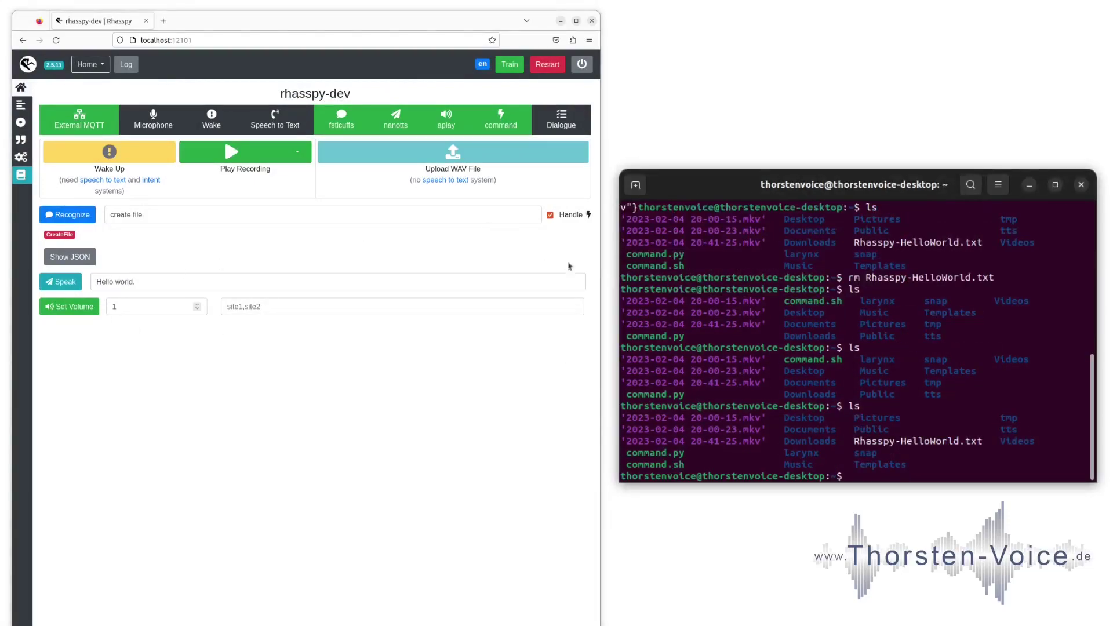
# Switch to MQTT Explorer and expand the hermes/audioServer topic down to the entries under rhasspy-dev
pyautogui.hotkey('alt', 'Tab')
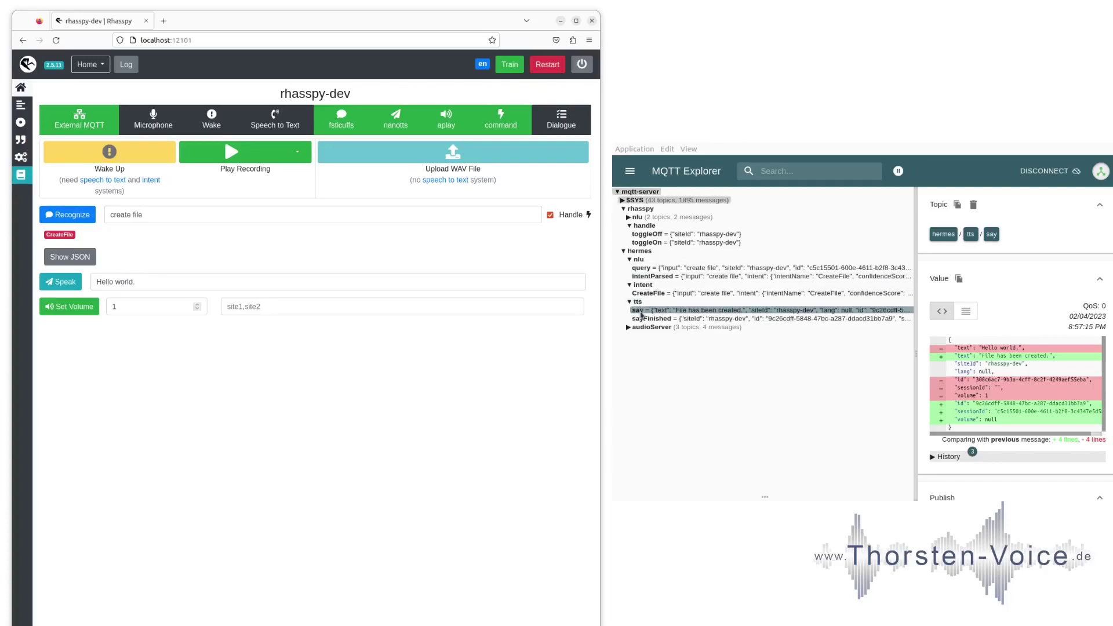
pyautogui.click(630, 329)
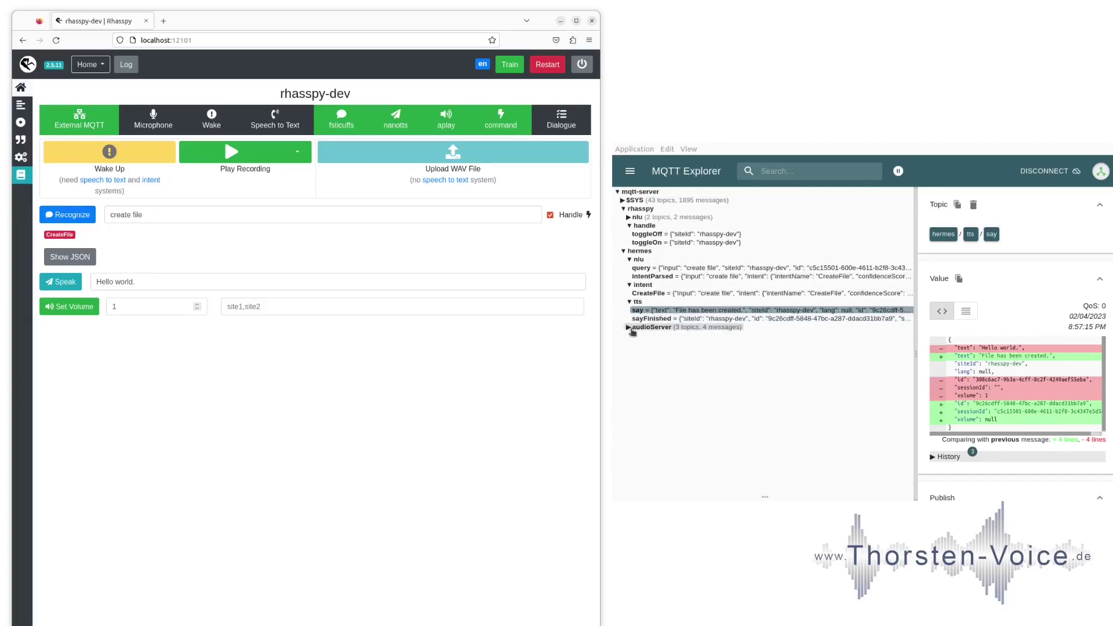
pyautogui.click(634, 336)
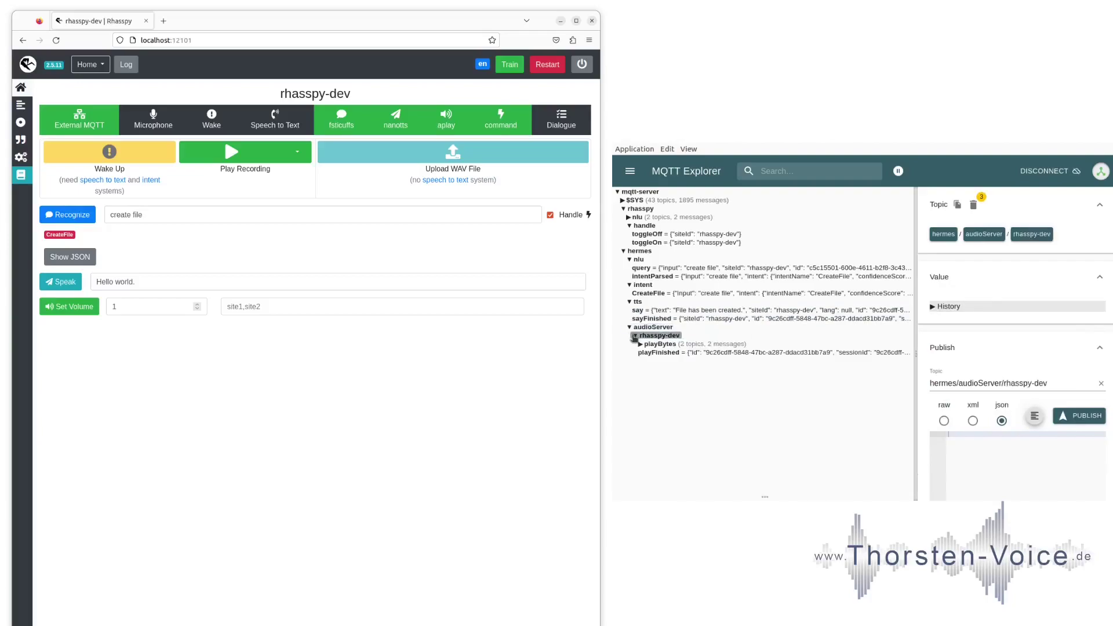